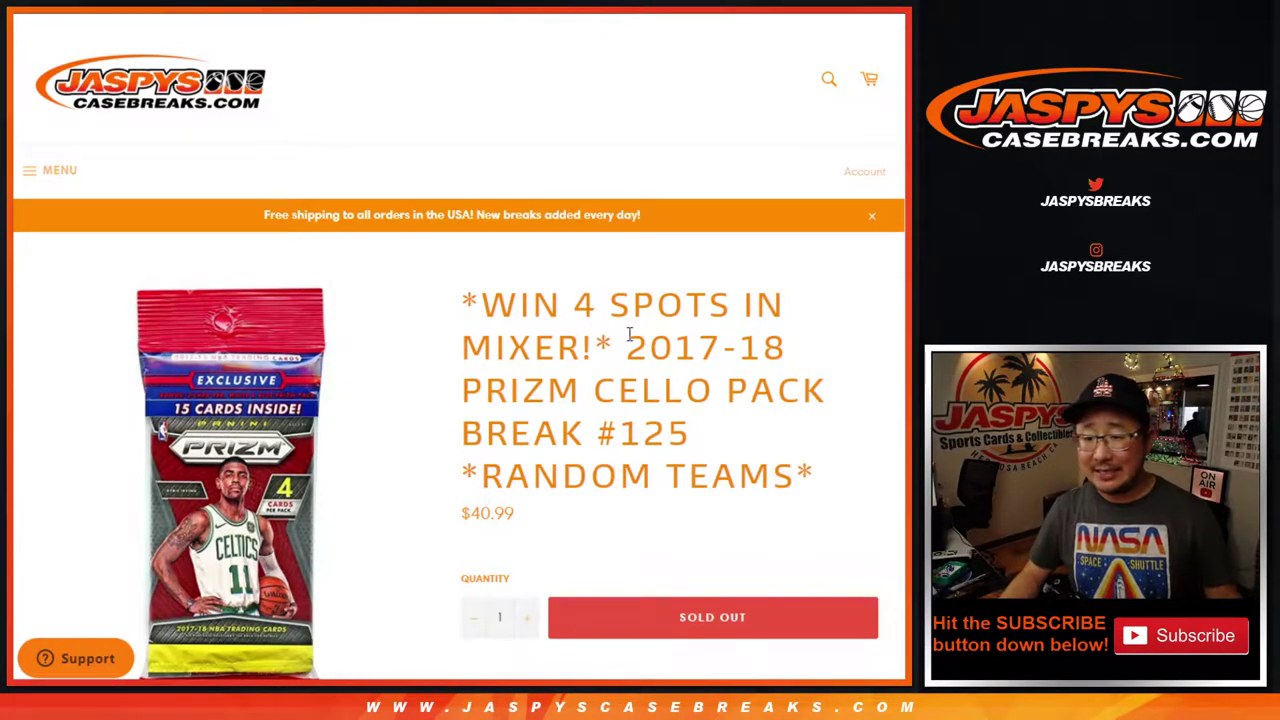
Review the break page's description of how spots are won
scroll(717, 449, down, 3)
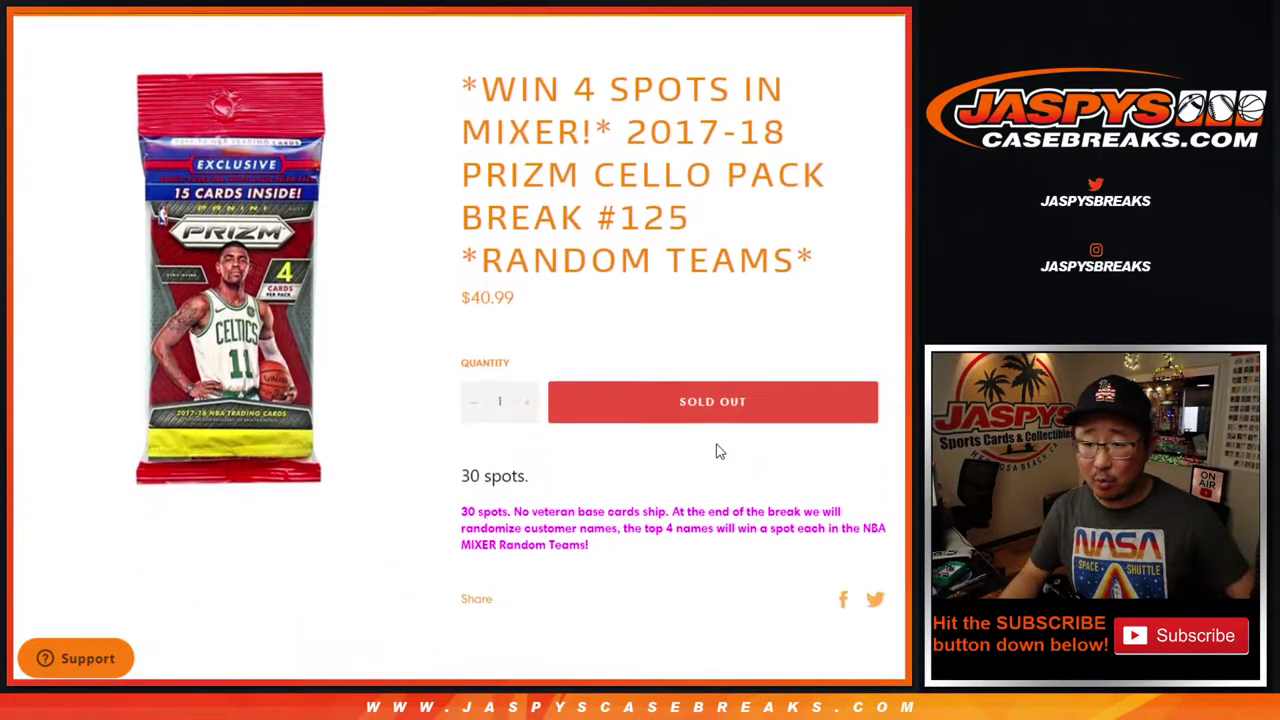
drag(510, 377, 800, 365)
click(643, 413)
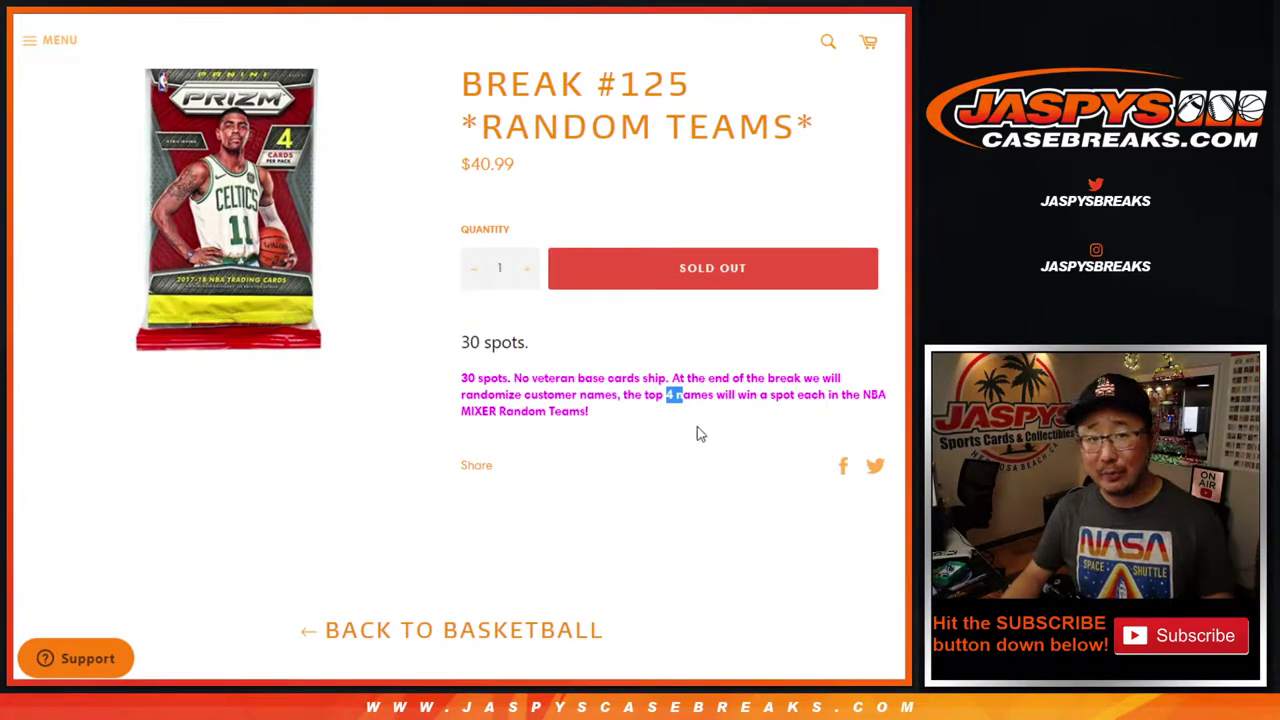
scroll(731, 421, up, 3)
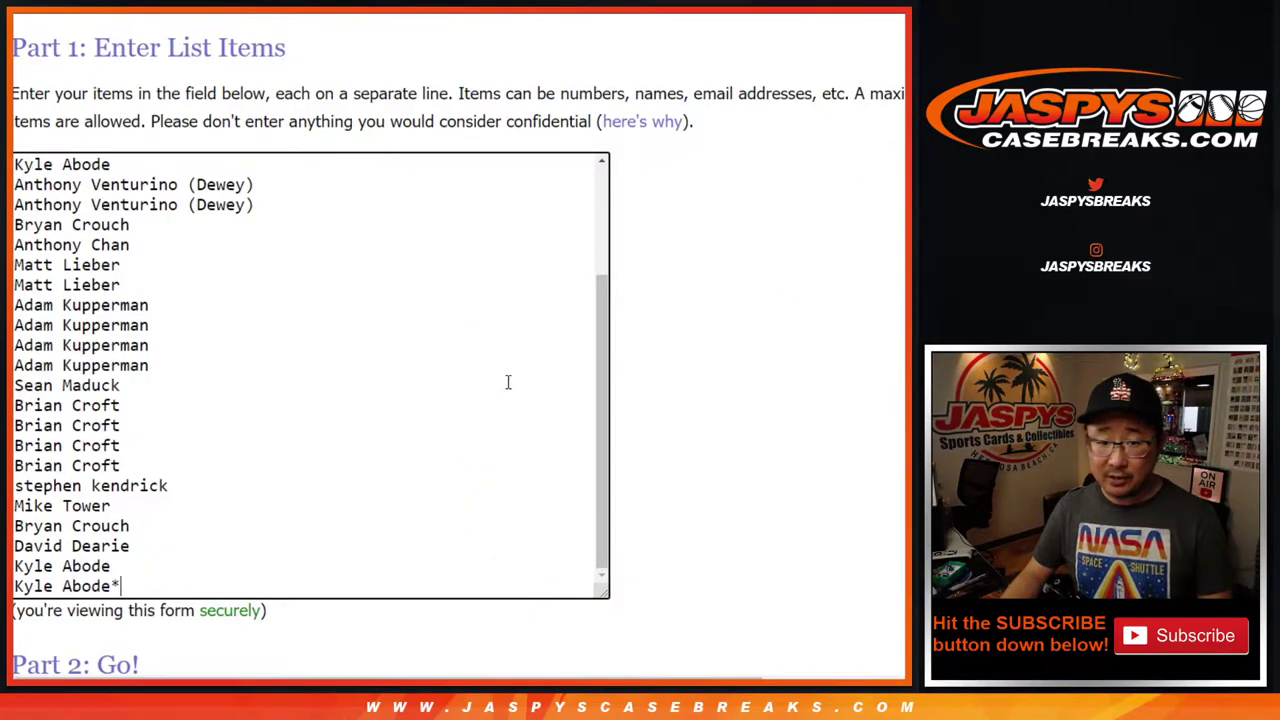
scroll(508, 382, up, 3)
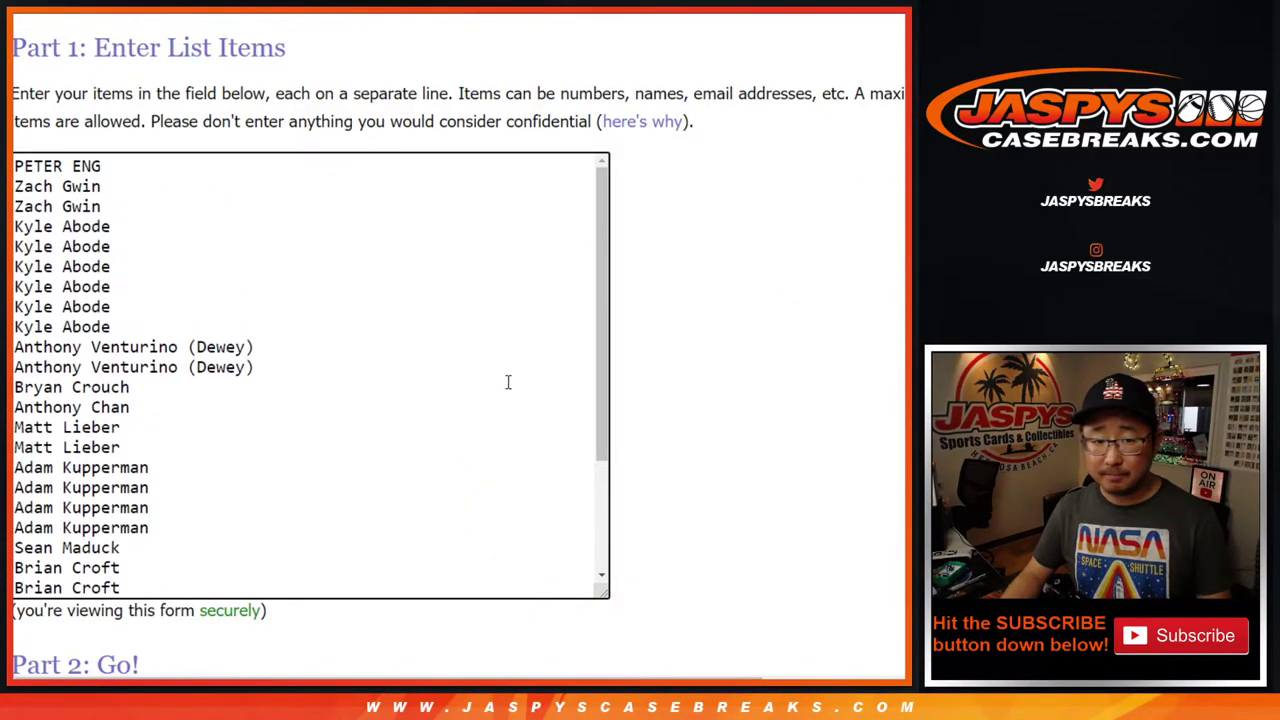
scroll(508, 382, down, 3)
scroll(508, 382, up, 3)
scroll(508, 382, down, 3)
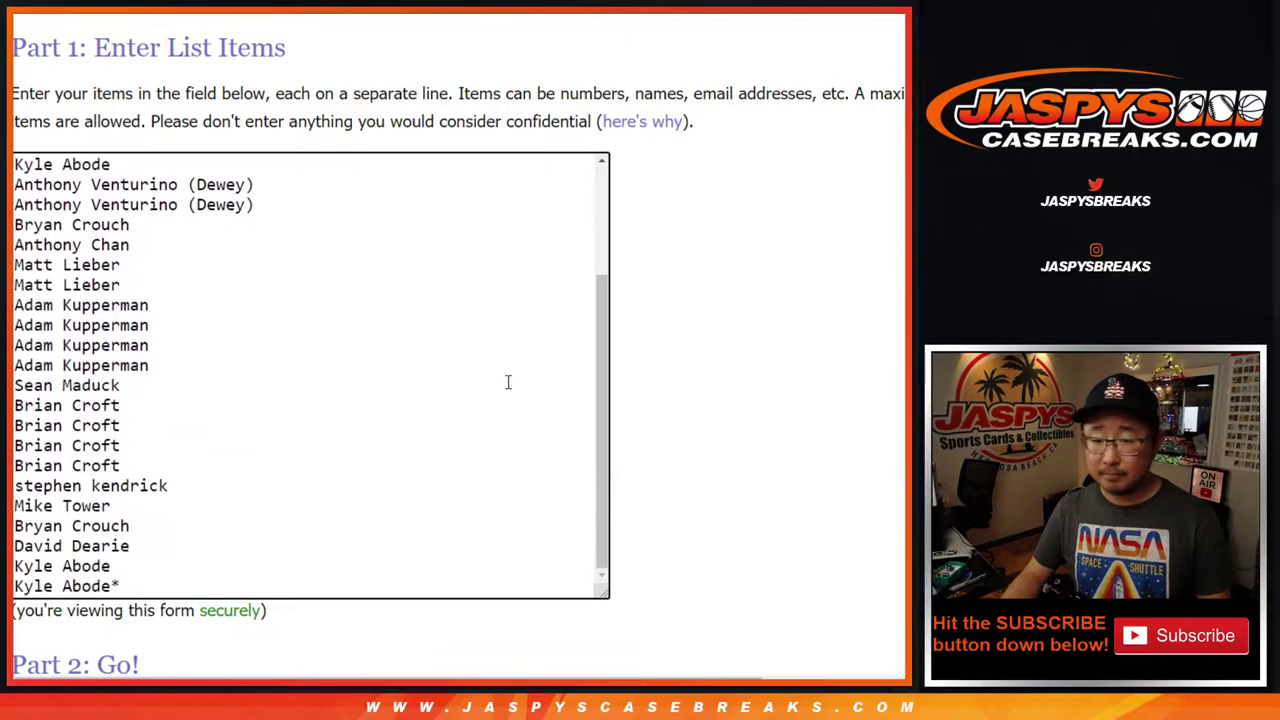
scroll(425, 240, up, 7)
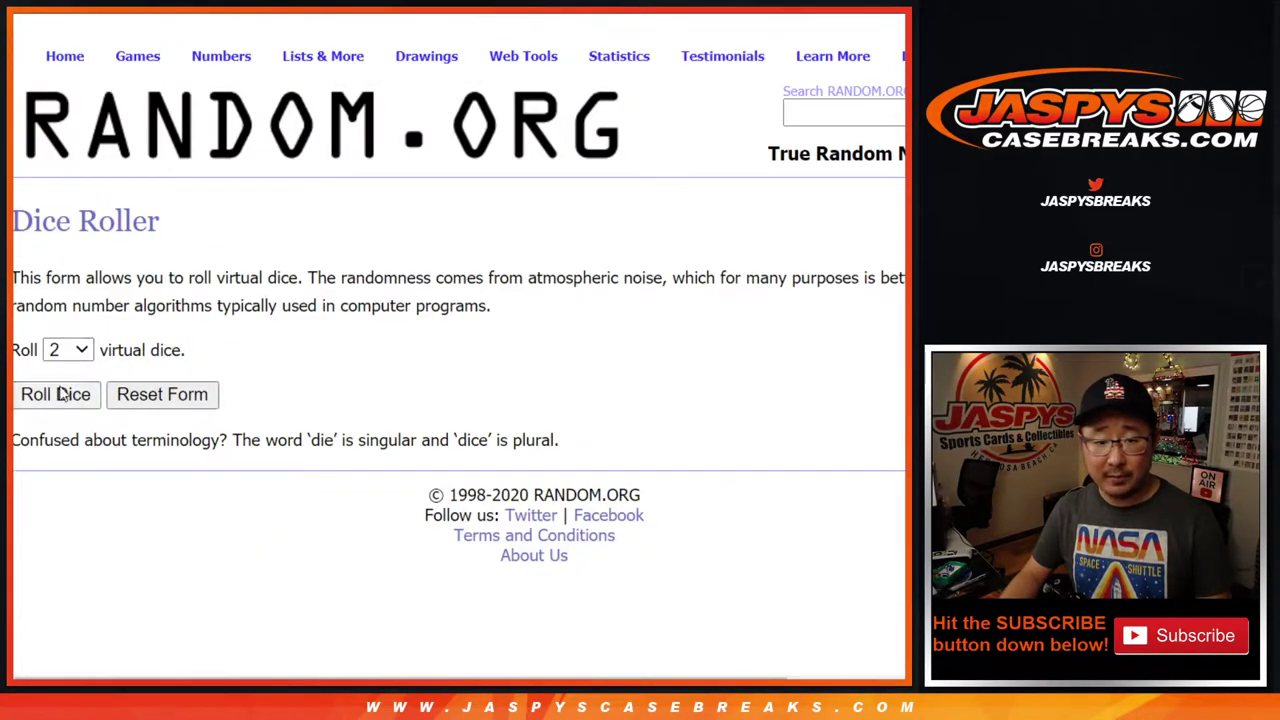
Roll two dice (total 5), shuffle the 30-name list five times, and select the result
click(60, 395)
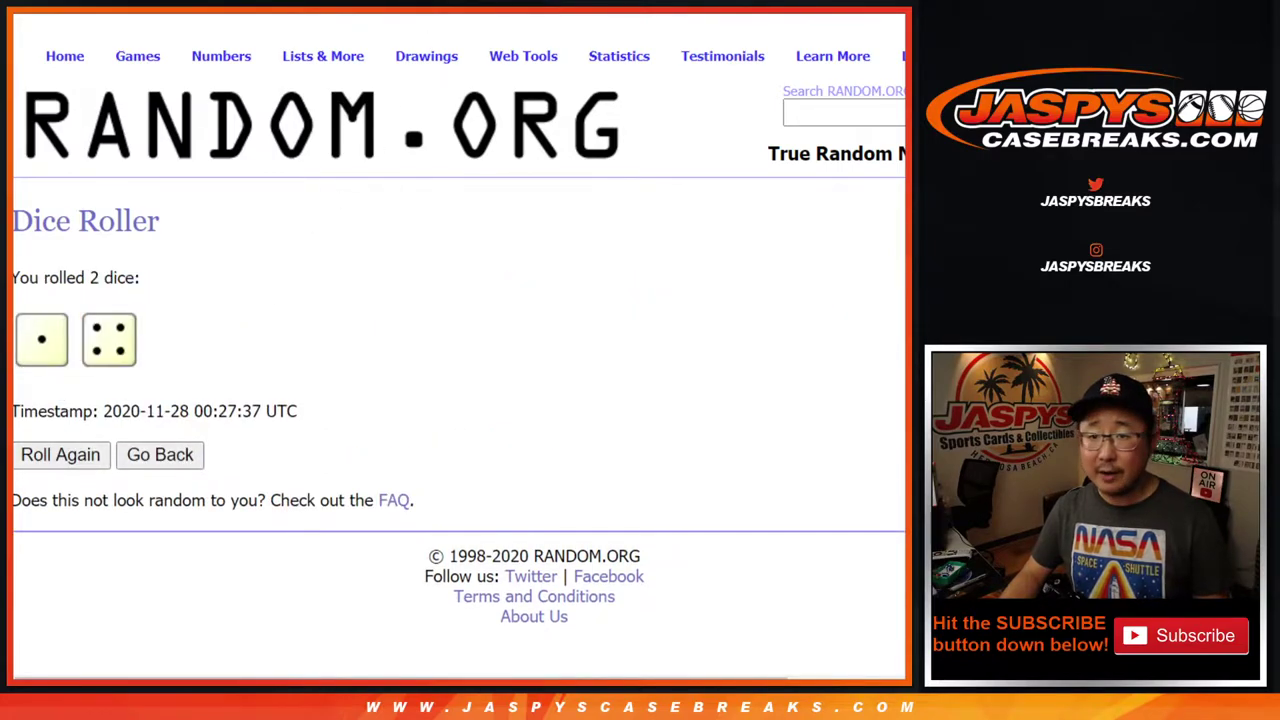
scroll(633, 98, down, 3)
click(57, 518)
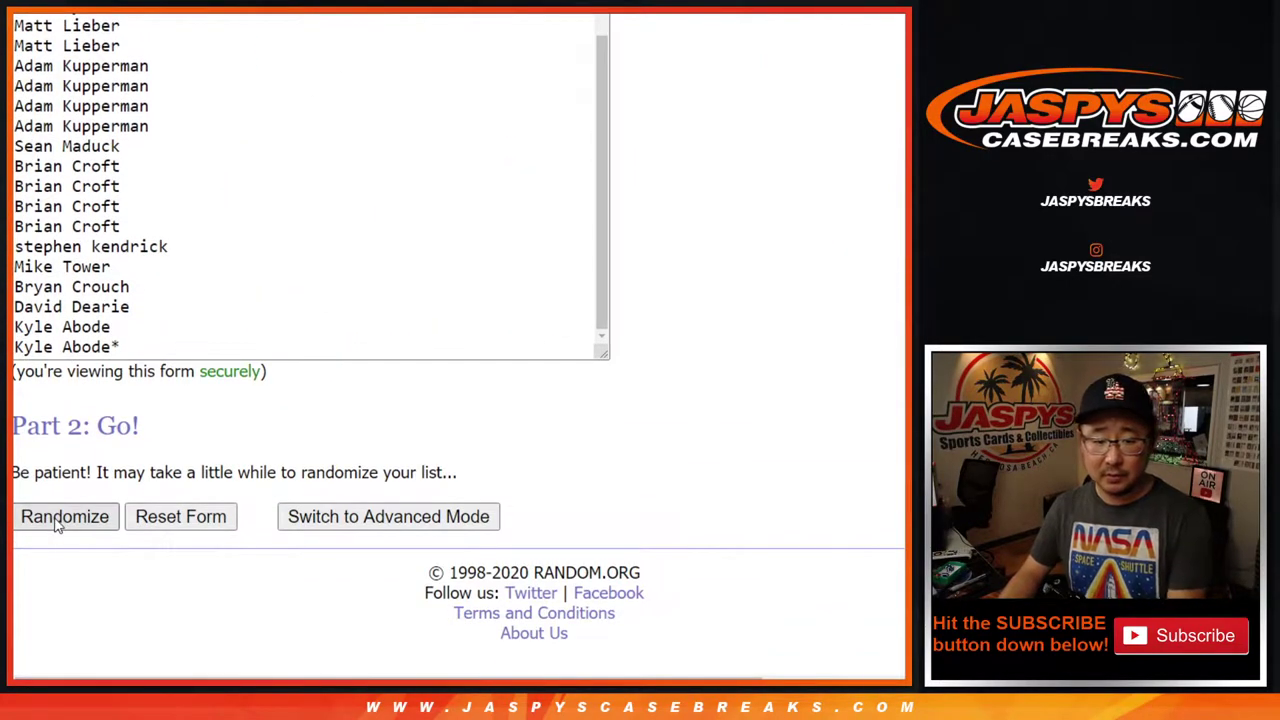
scroll(57, 527, down, 5)
click(57, 527)
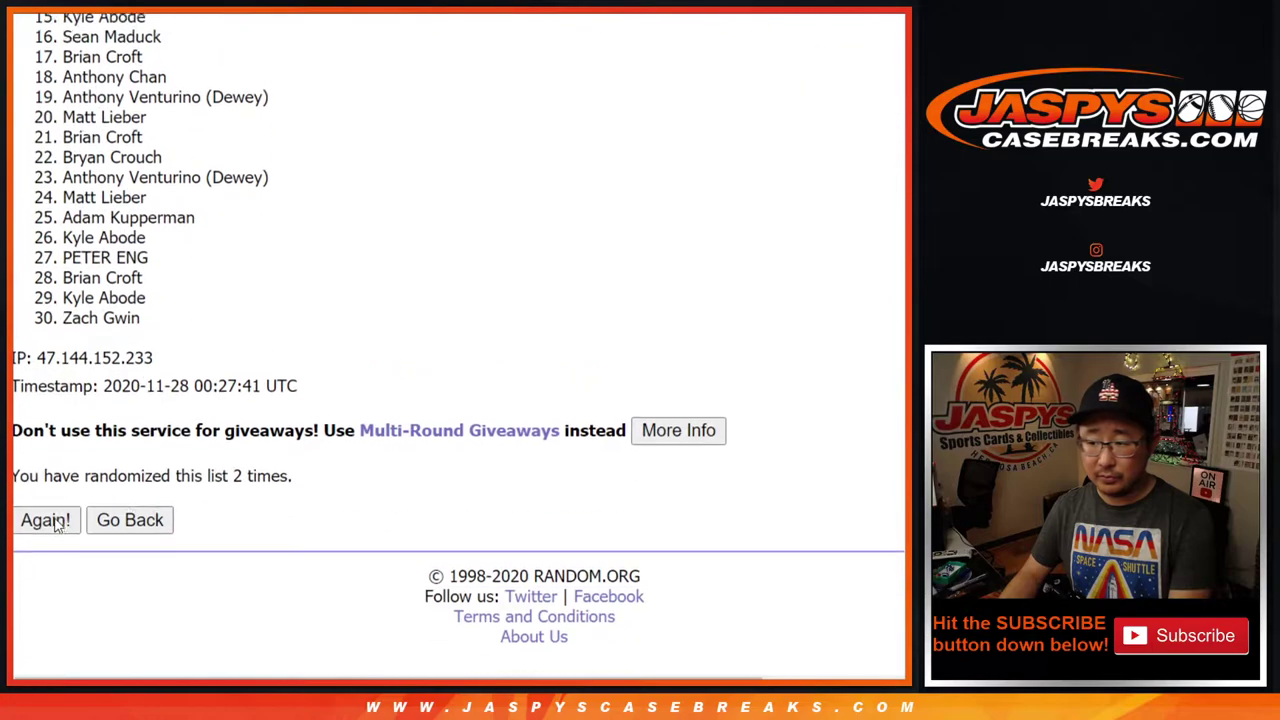
click(57, 527)
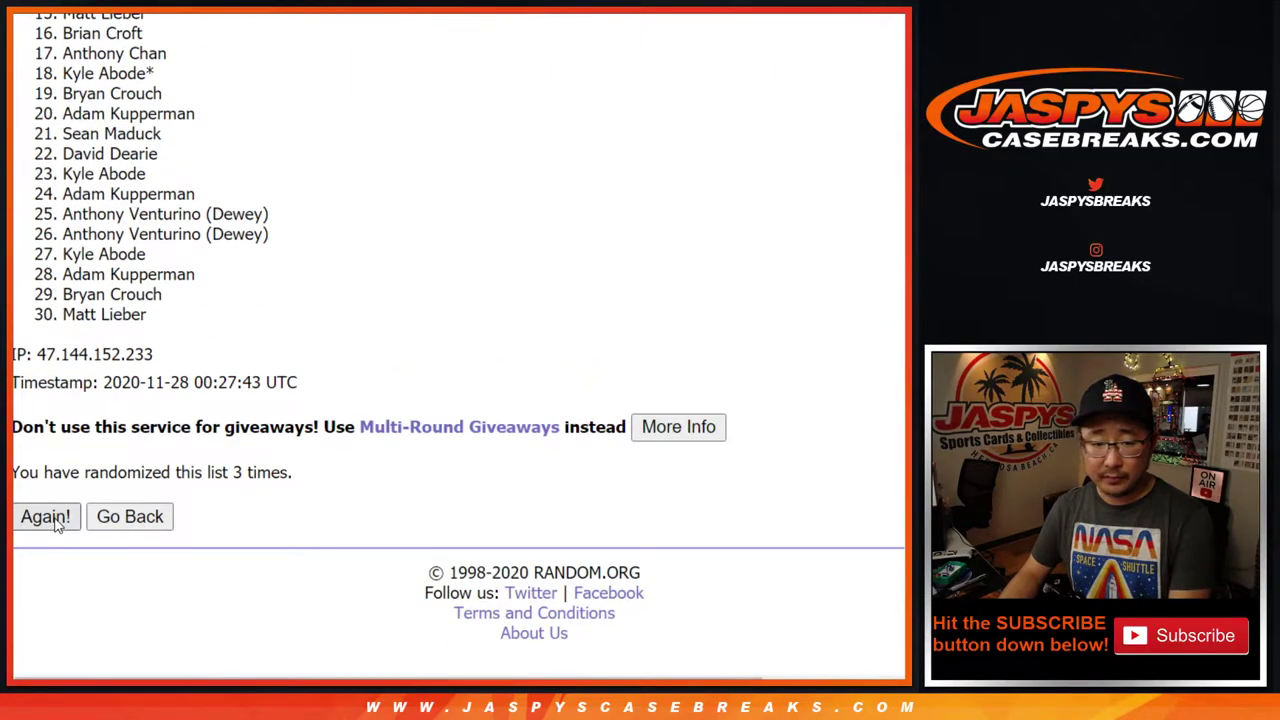
click(57, 527)
key(Return)
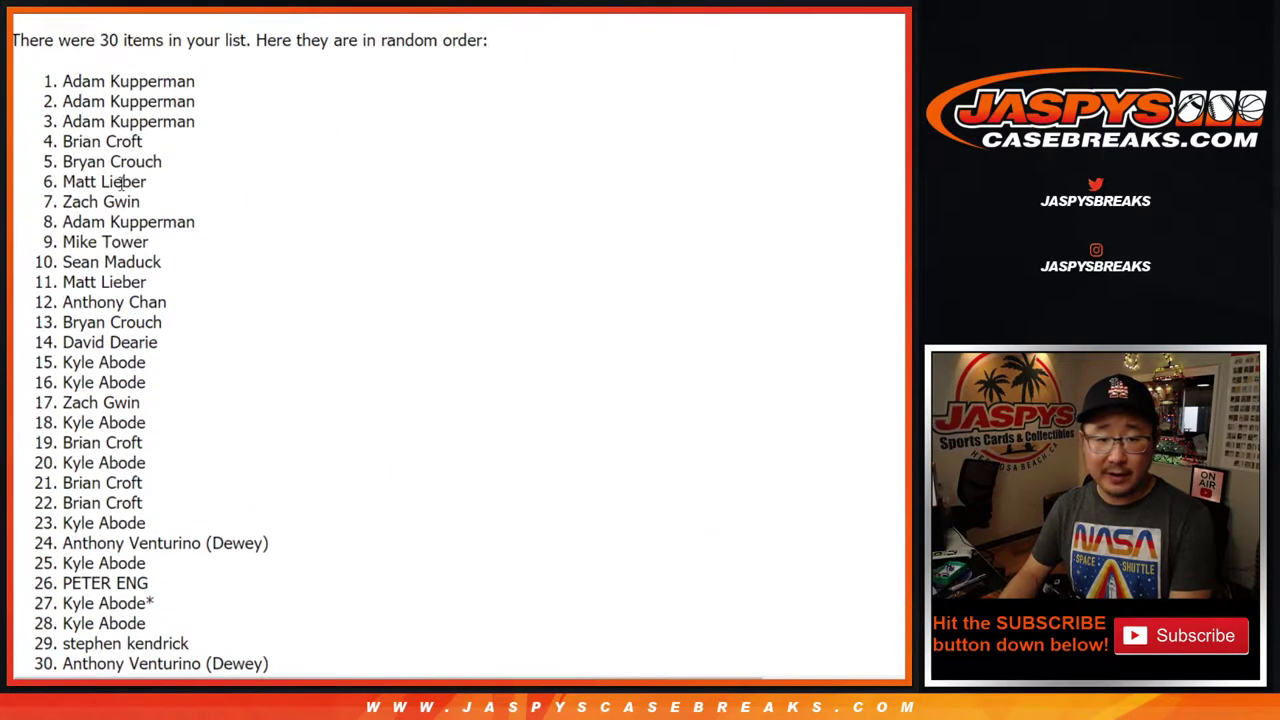
mouse_move(57, 77)
mouse_down()
mouse_move(277, 506)
mouse_move(300, 286)
mouse_move(293, 320)
mouse_up()
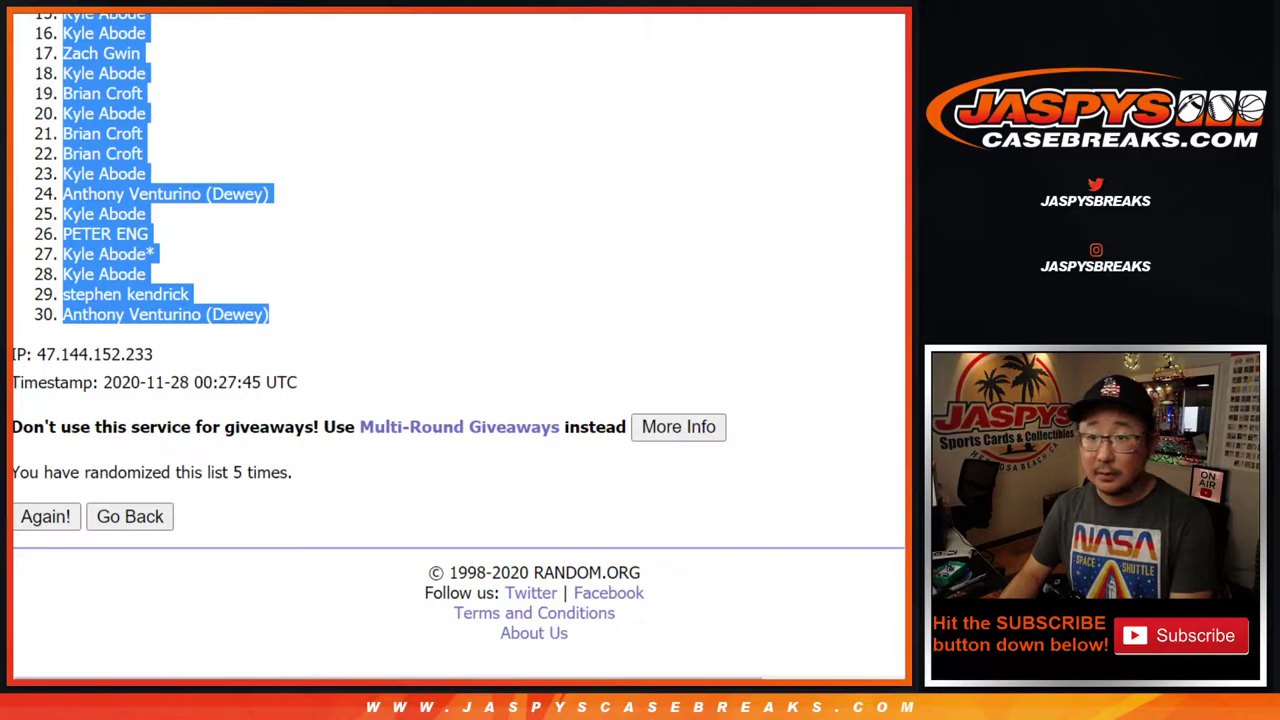
Copy the randomized names and paste them into column A starting at A1
key(ctrl+c)
key(alt+Tab)
right_click(98, 162)
click(151, 137)
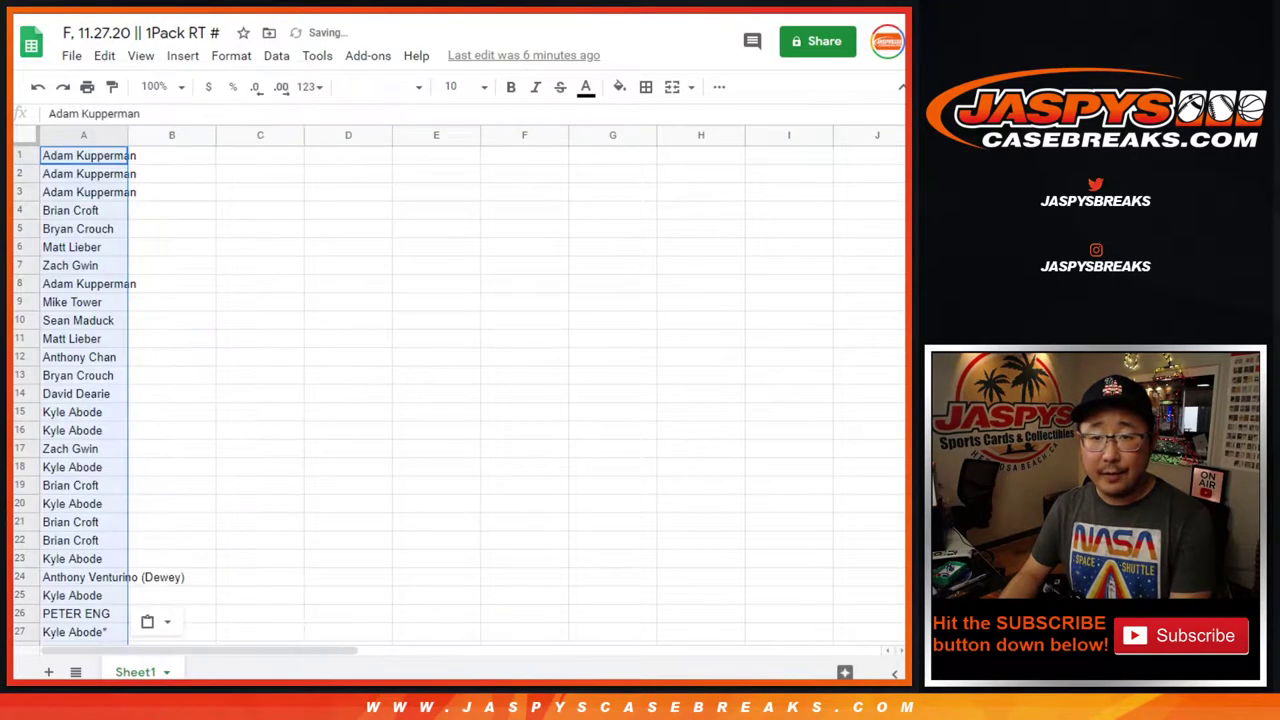
Shuffle the NBA team list five times and select the resulting order
key(ctrl+Tab)
key(ctrl+Tab)
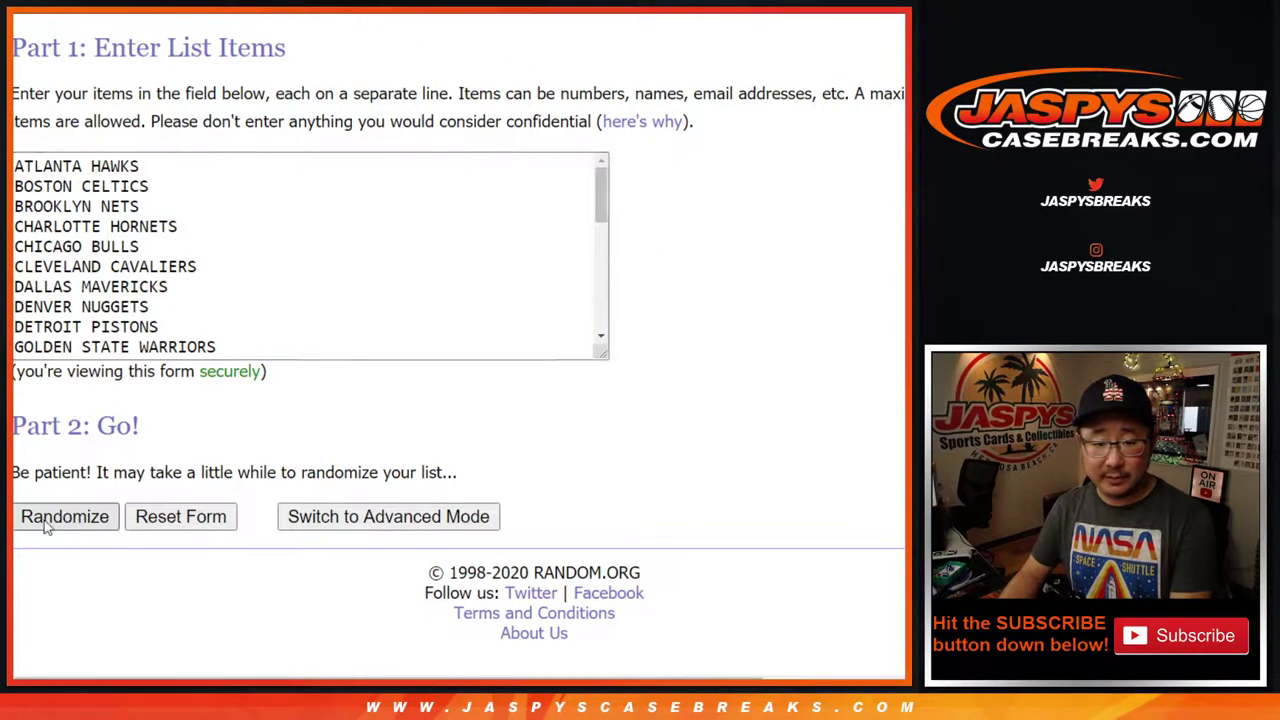
click(45, 517)
scroll(45, 527, down, 10)
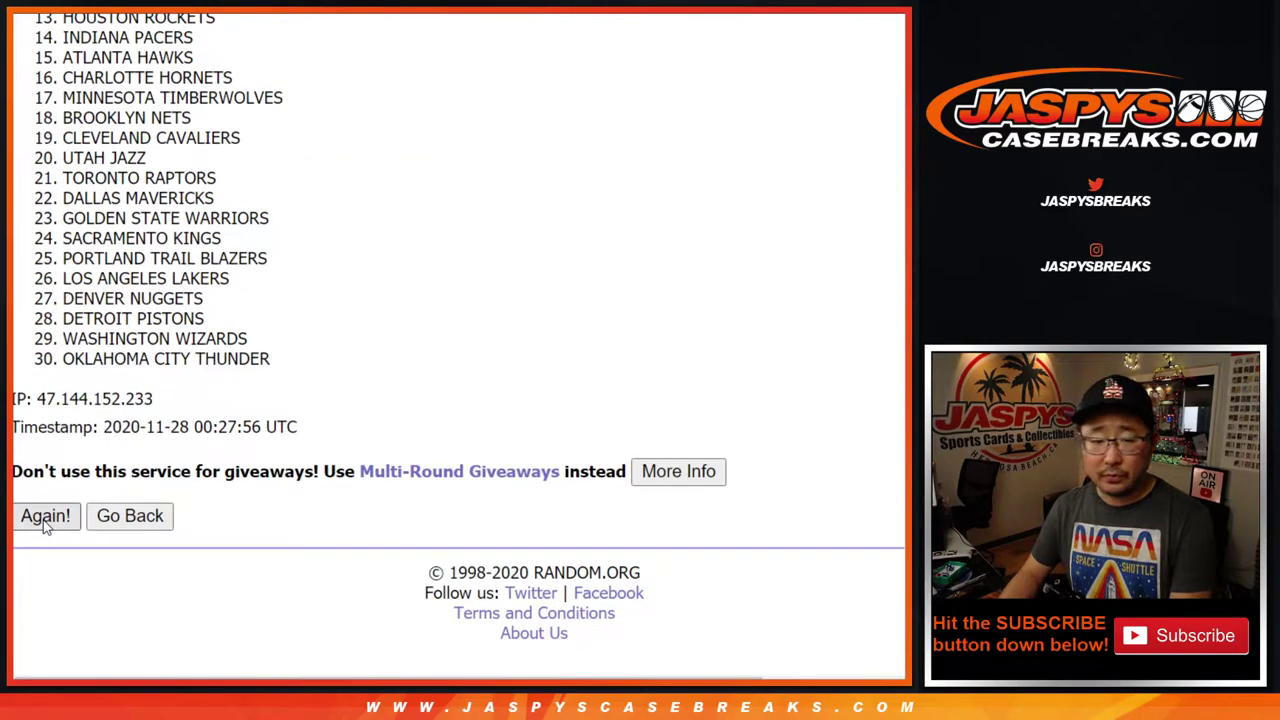
click(45, 517)
click(45, 517)
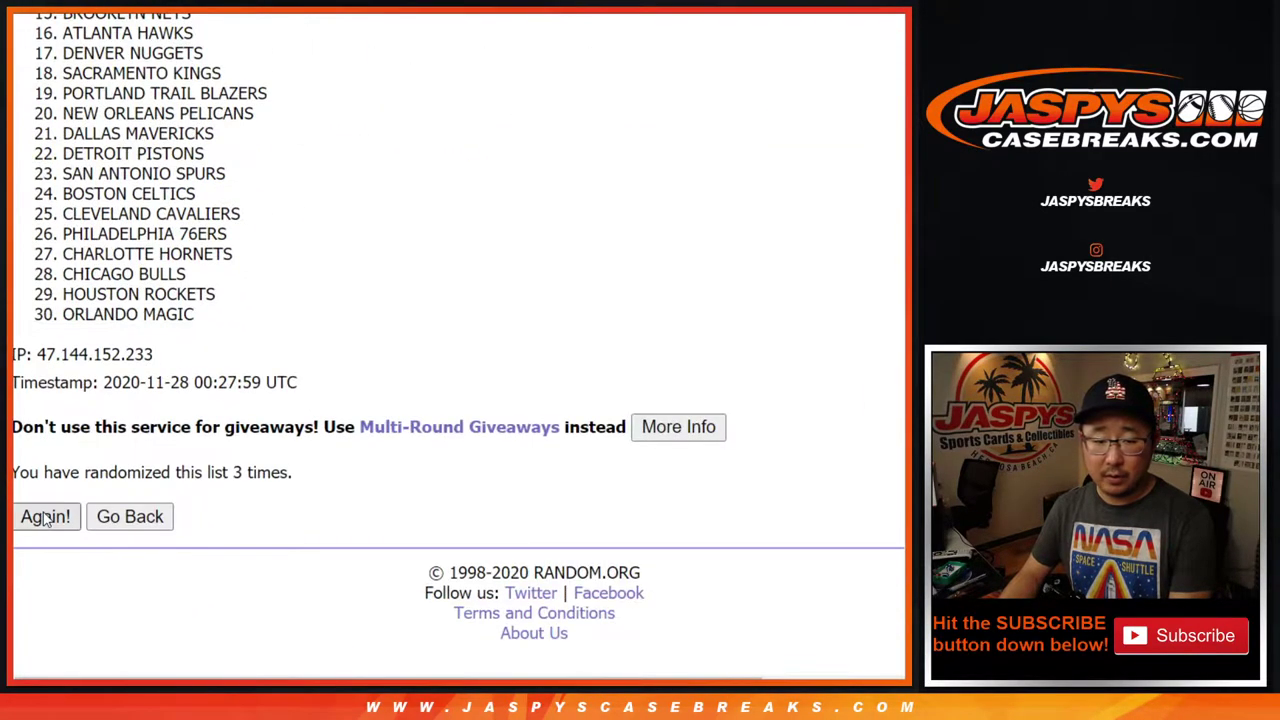
click(45, 517)
key(F5)
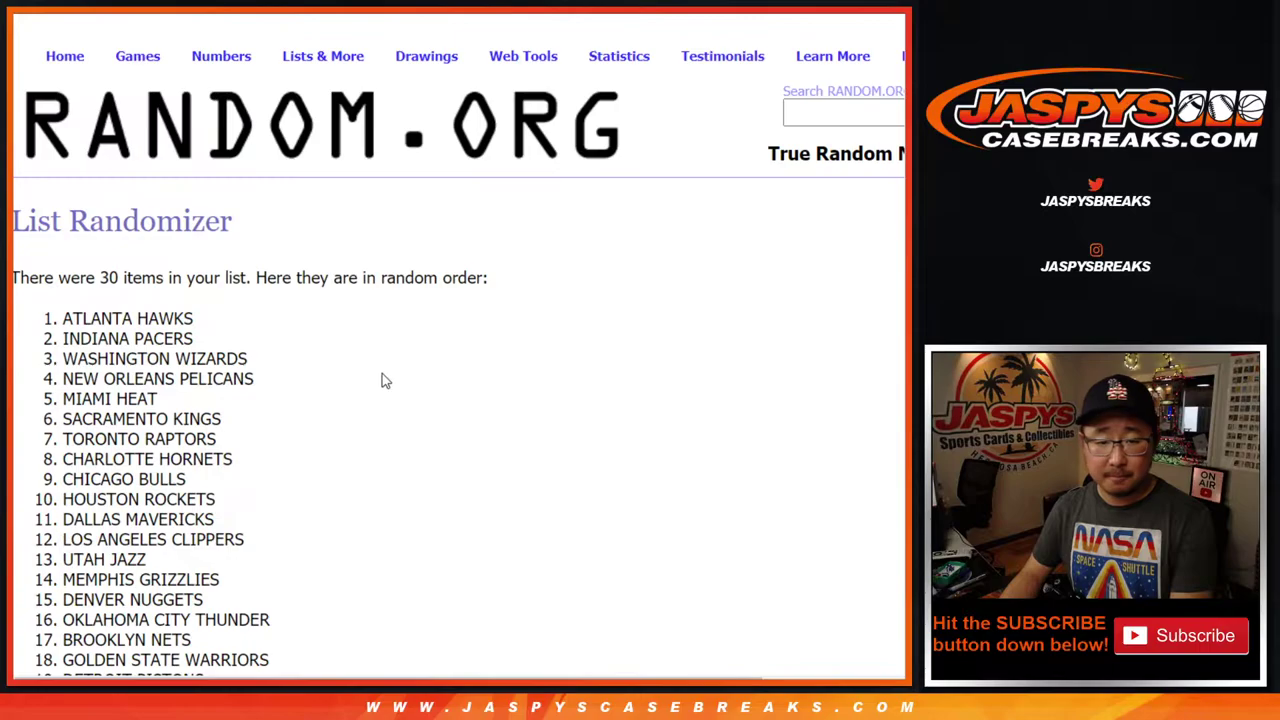
scroll(88, 290, up, 5)
mouse_move(63, 168)
mouse_down()
mouse_move(150, 655)
mouse_move(214, 251)
mouse_move(200, 323)
mouse_move(192, 316)
mouse_up()
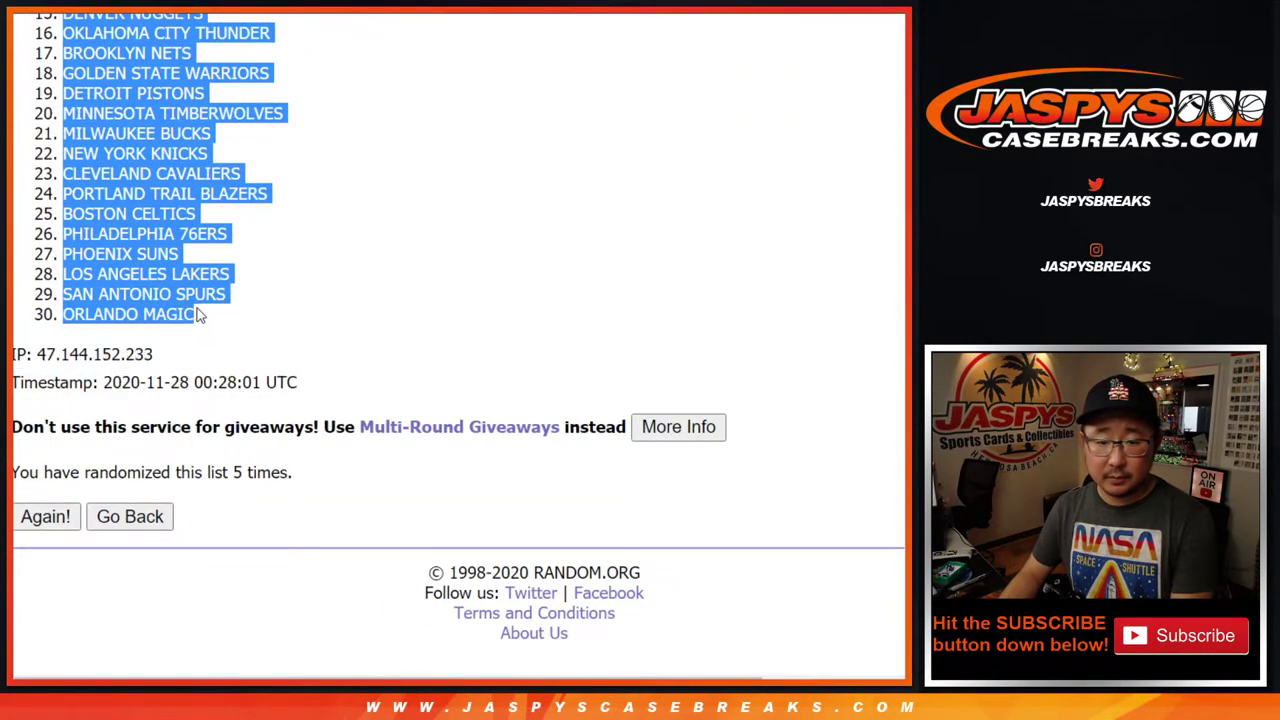
key(alt+Tab)
Paste the shuffled teams into column B and set the list to 12-pt Didact Gothic
right_click(173, 161)
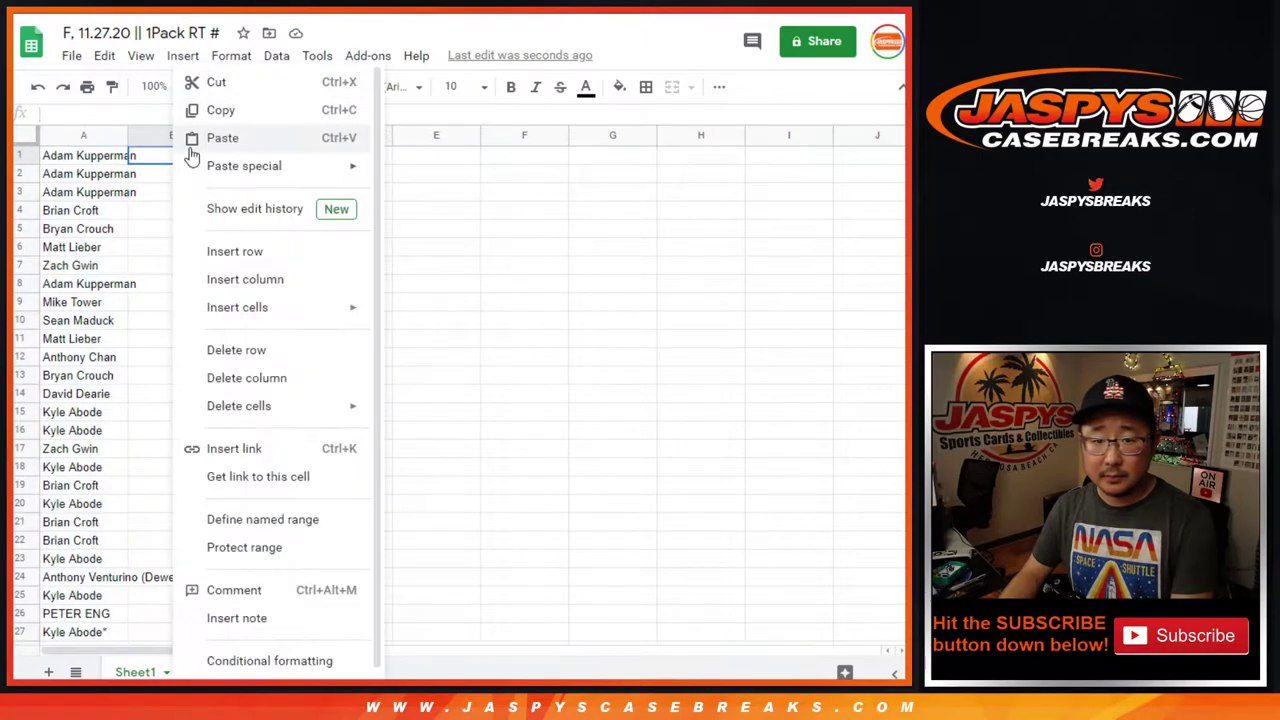
click(220, 134)
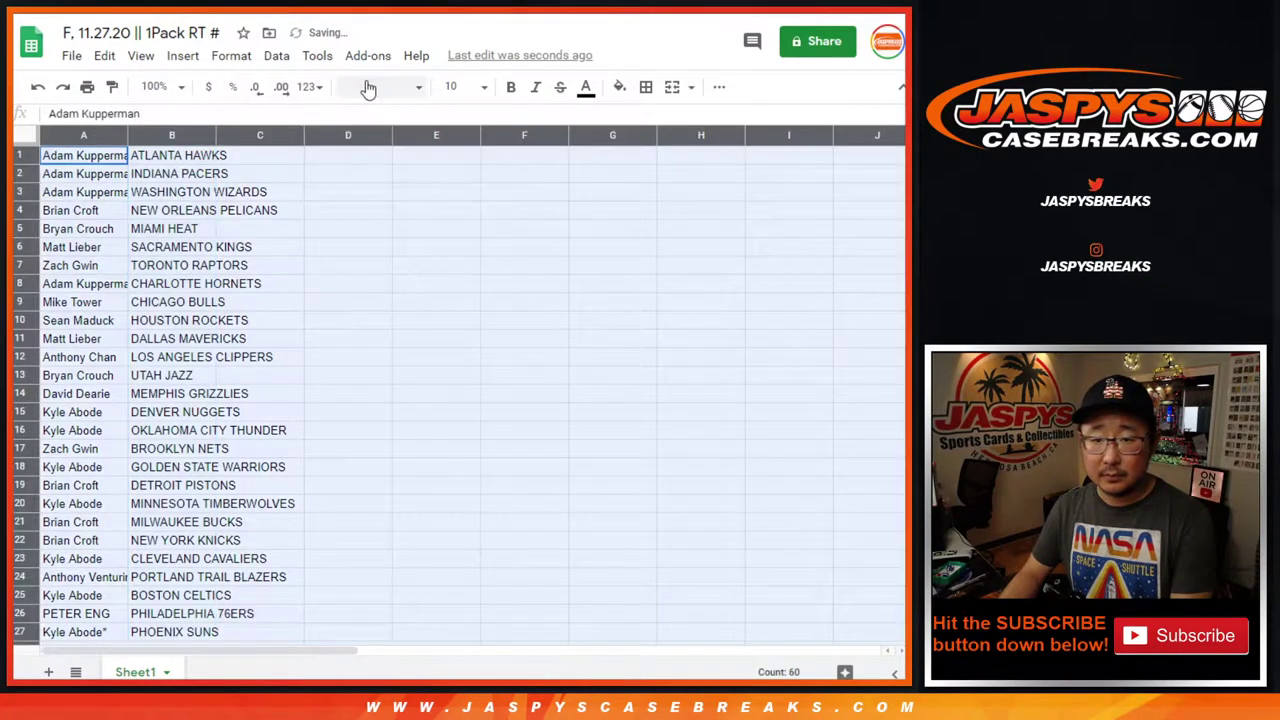
click(380, 87)
click(440, 259)
click(468, 87)
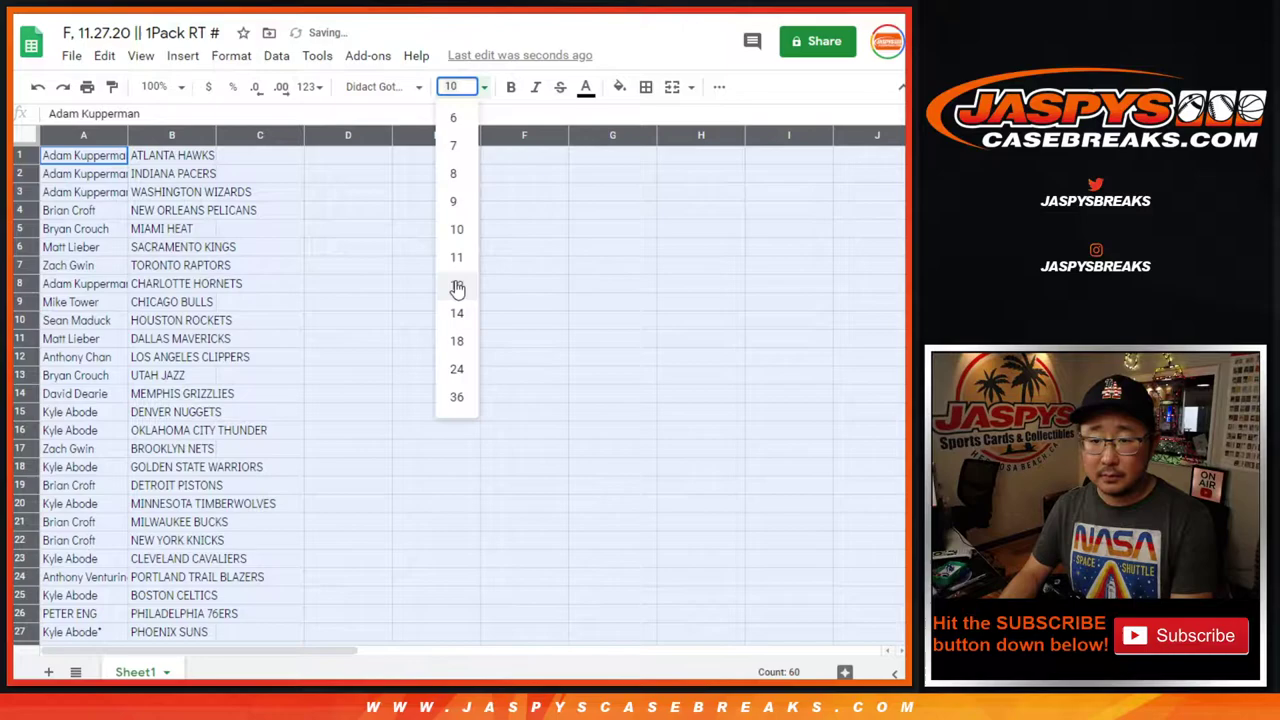
click(460, 291)
Zoom the sheet to 150% and auto-fit columns A and B to their contents
click(160, 87)
click(180, 258)
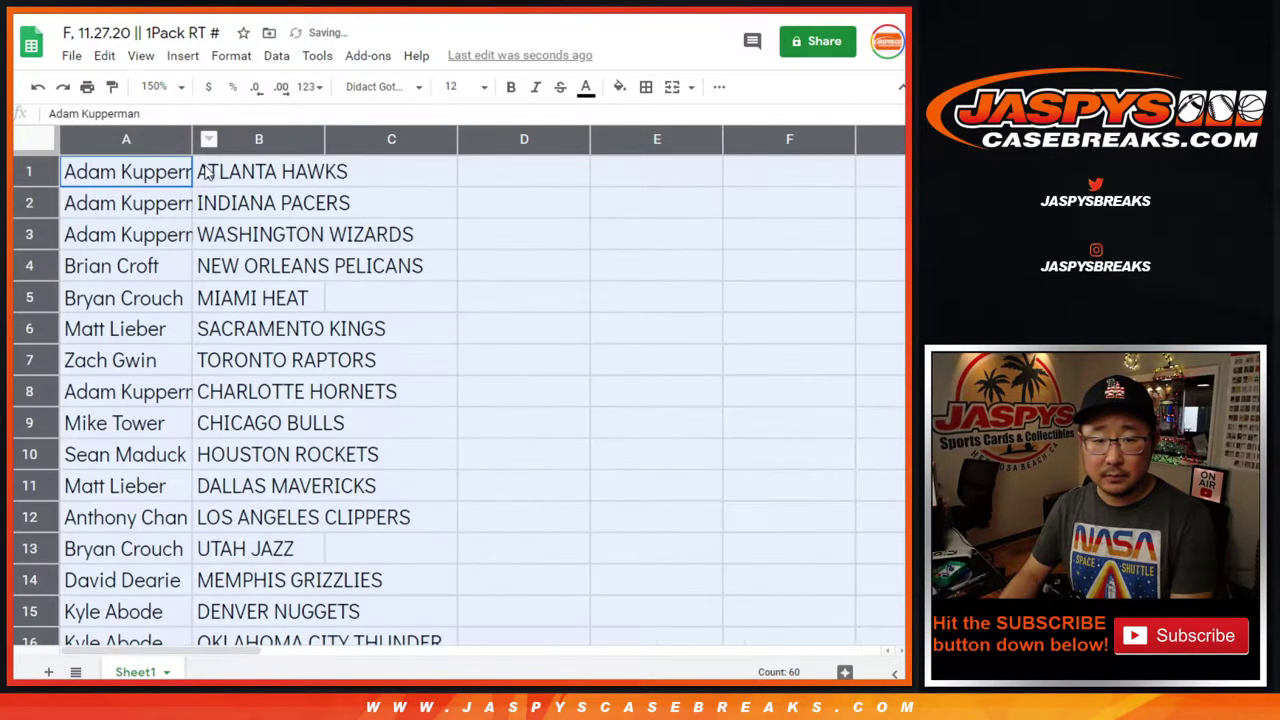
double_click(190, 136)
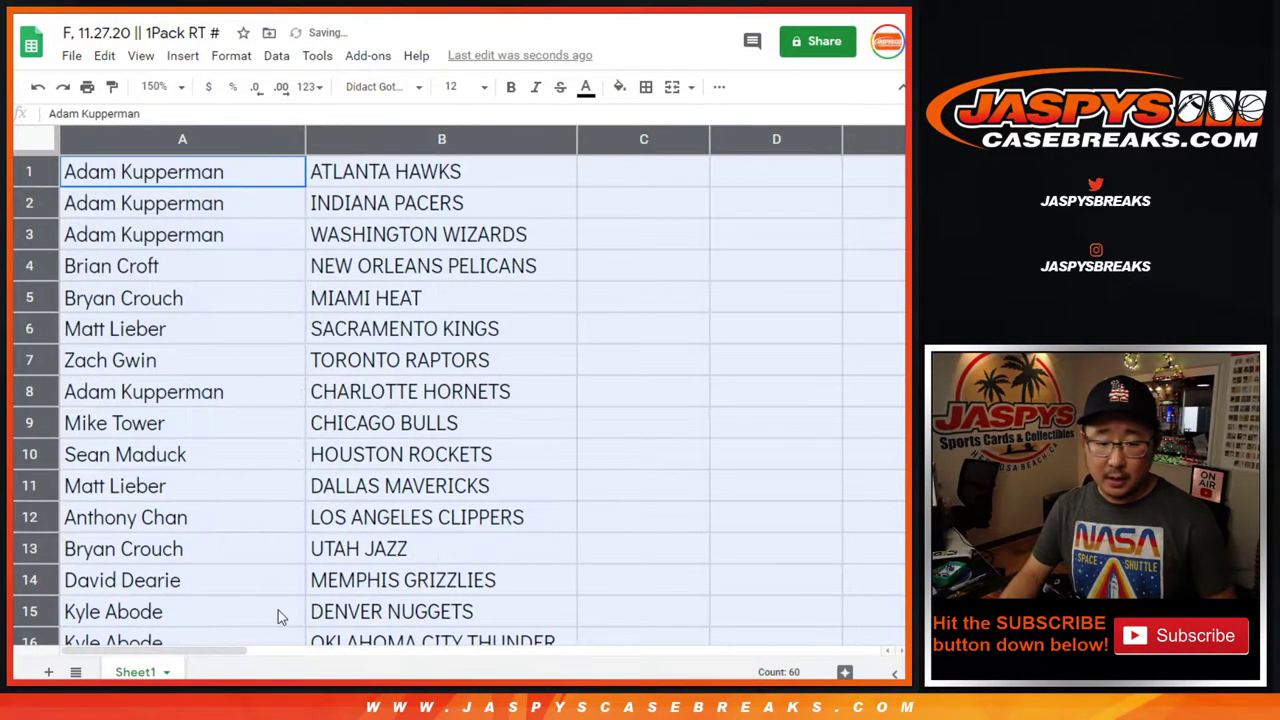
Select the name–team pairs in two halves (to row 15, then A16:B30) and zoom to 80%
shift+click(331, 612)
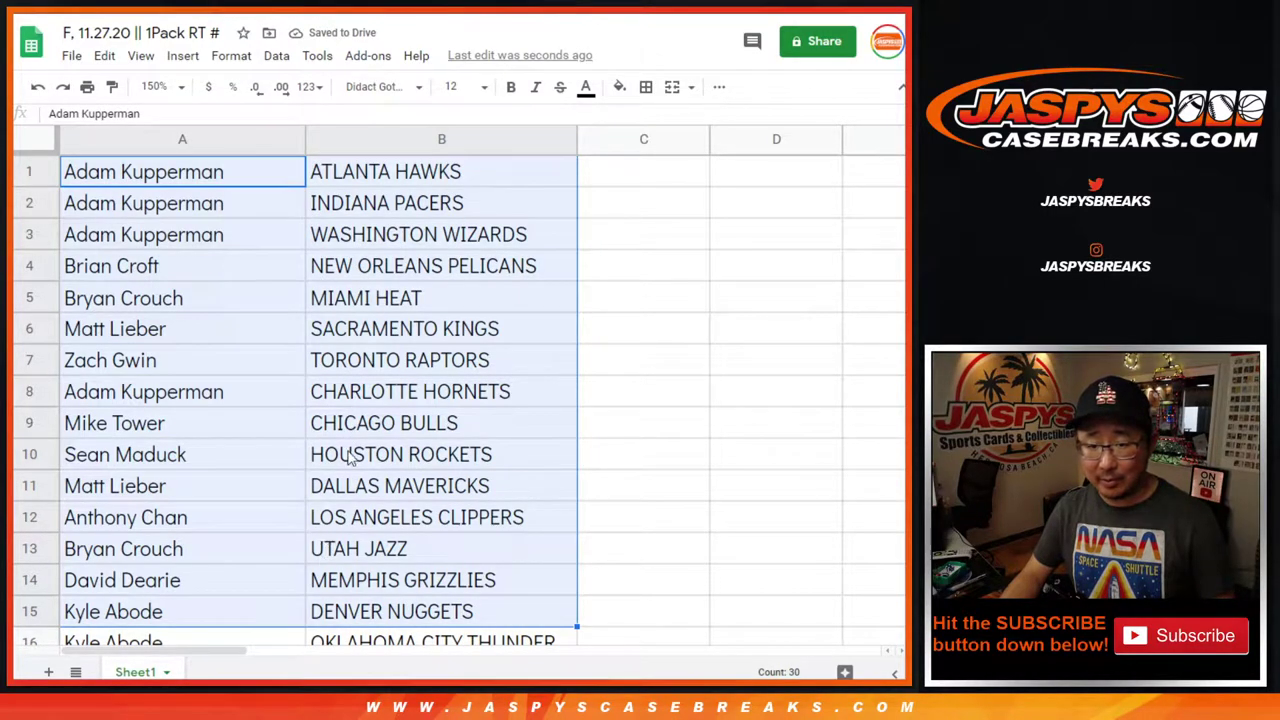
scroll(335, 450, down, 5)
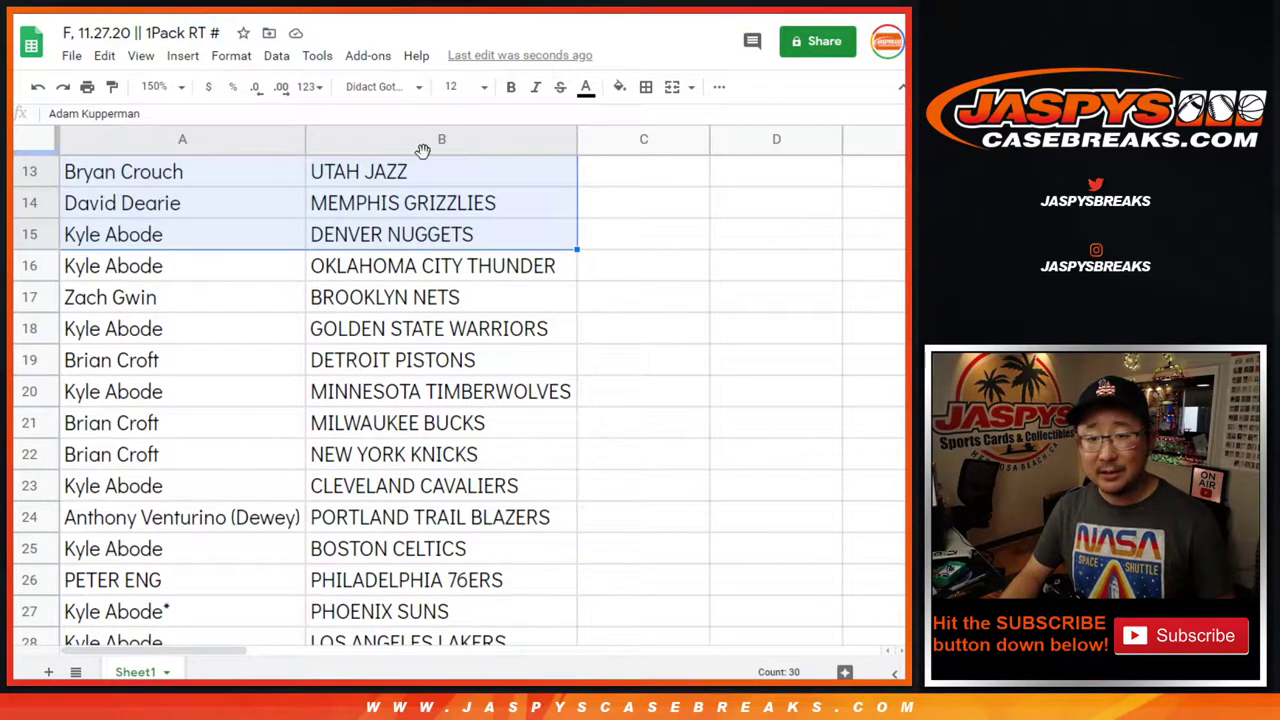
click(256, 262)
scroll(423, 395, down, 2)
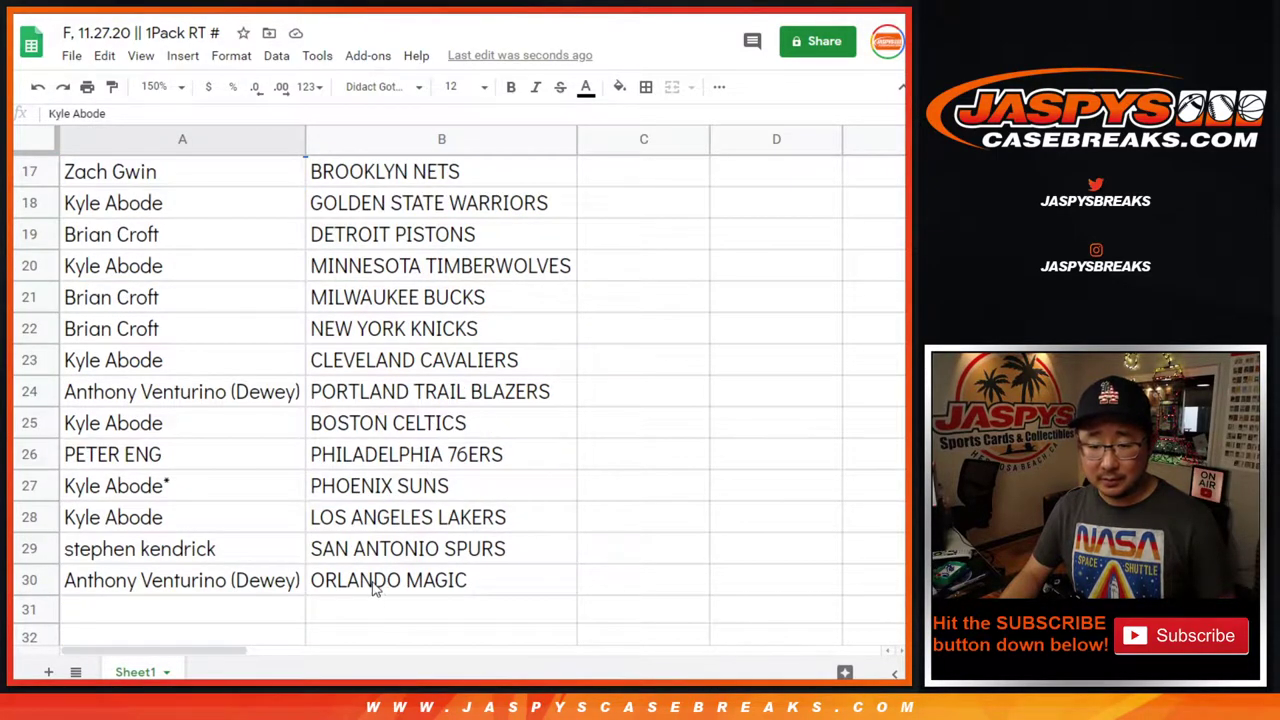
shift+click(376, 588)
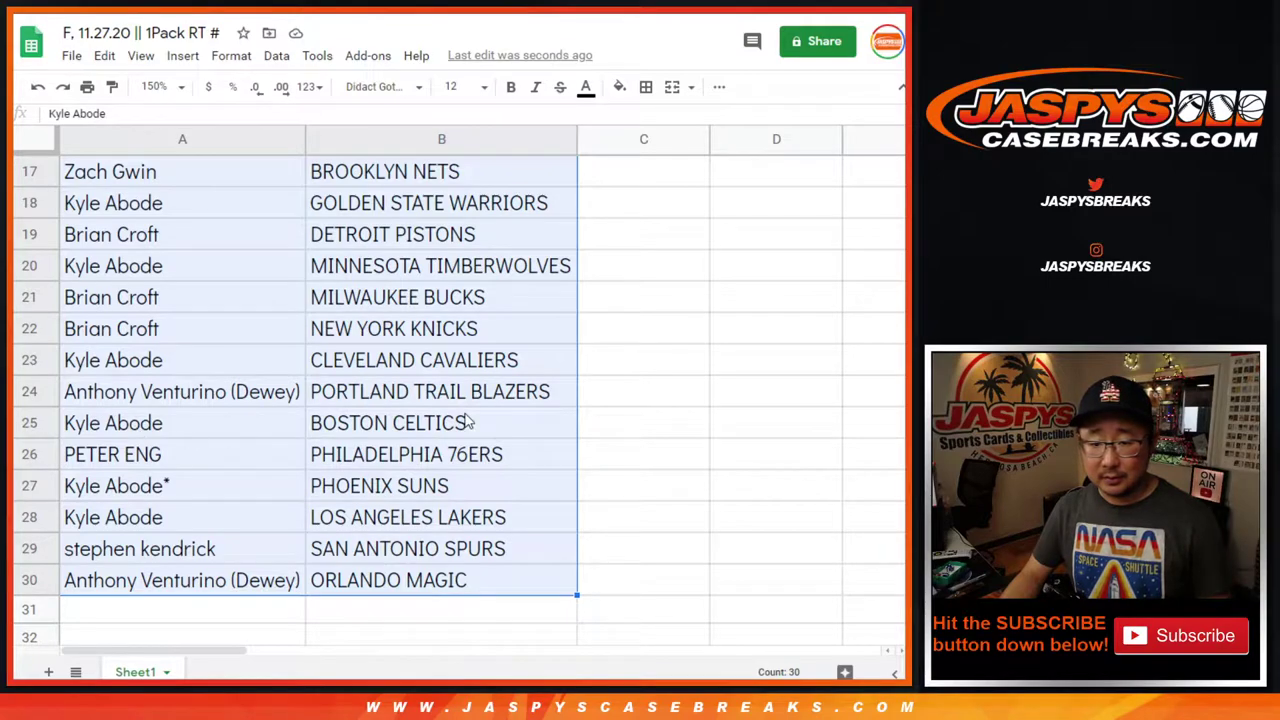
scroll(474, 428, up, 5)
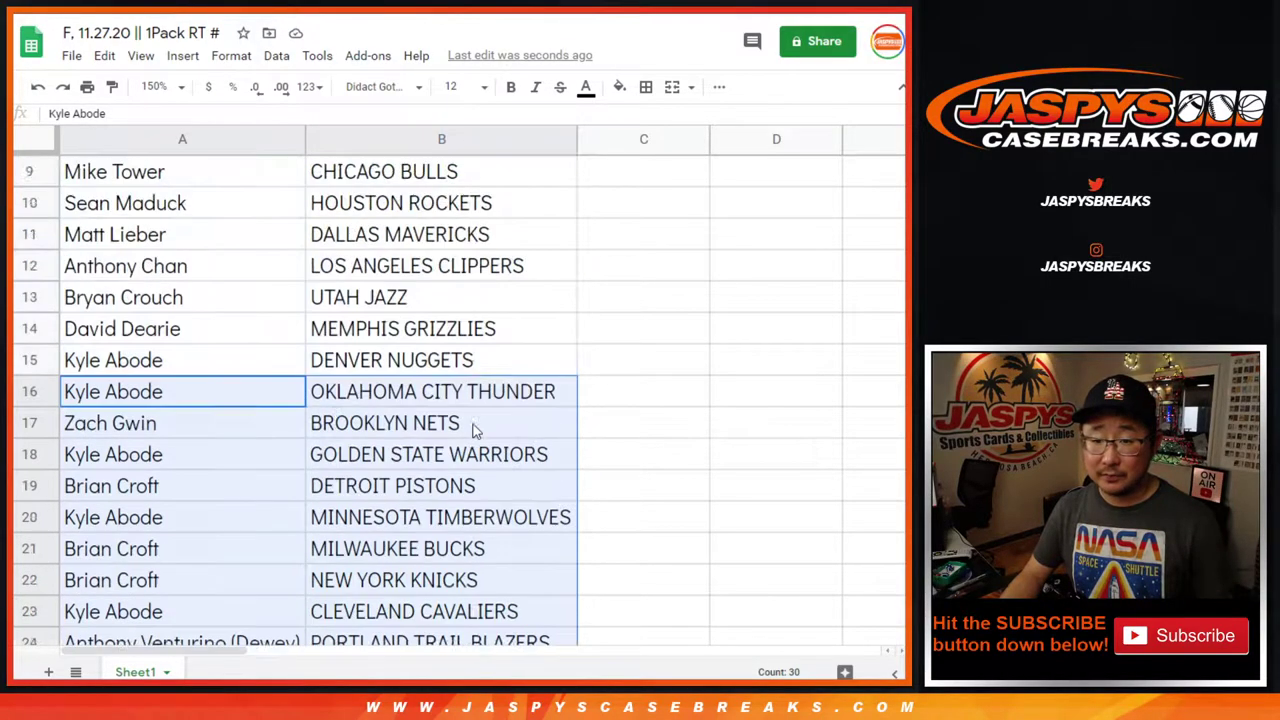
click(152, 87)
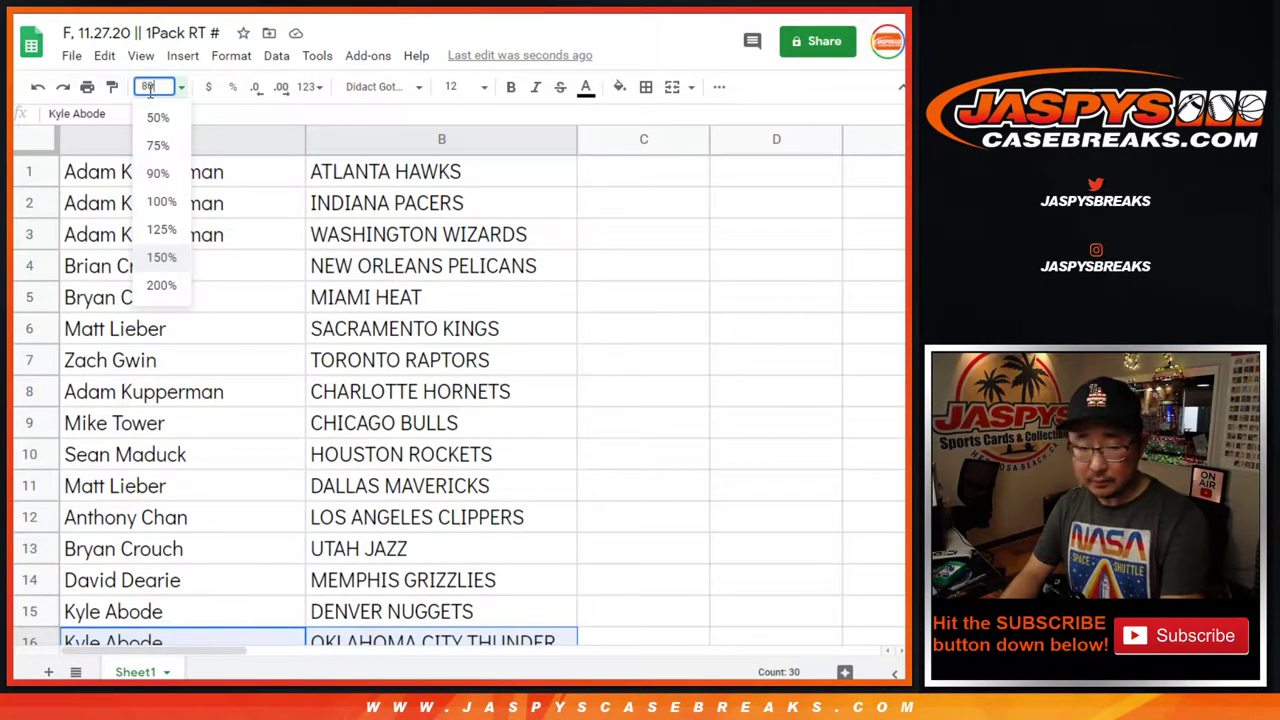
key(Return)
Sort the sheet A to Z by the team column B
click(236, 133)
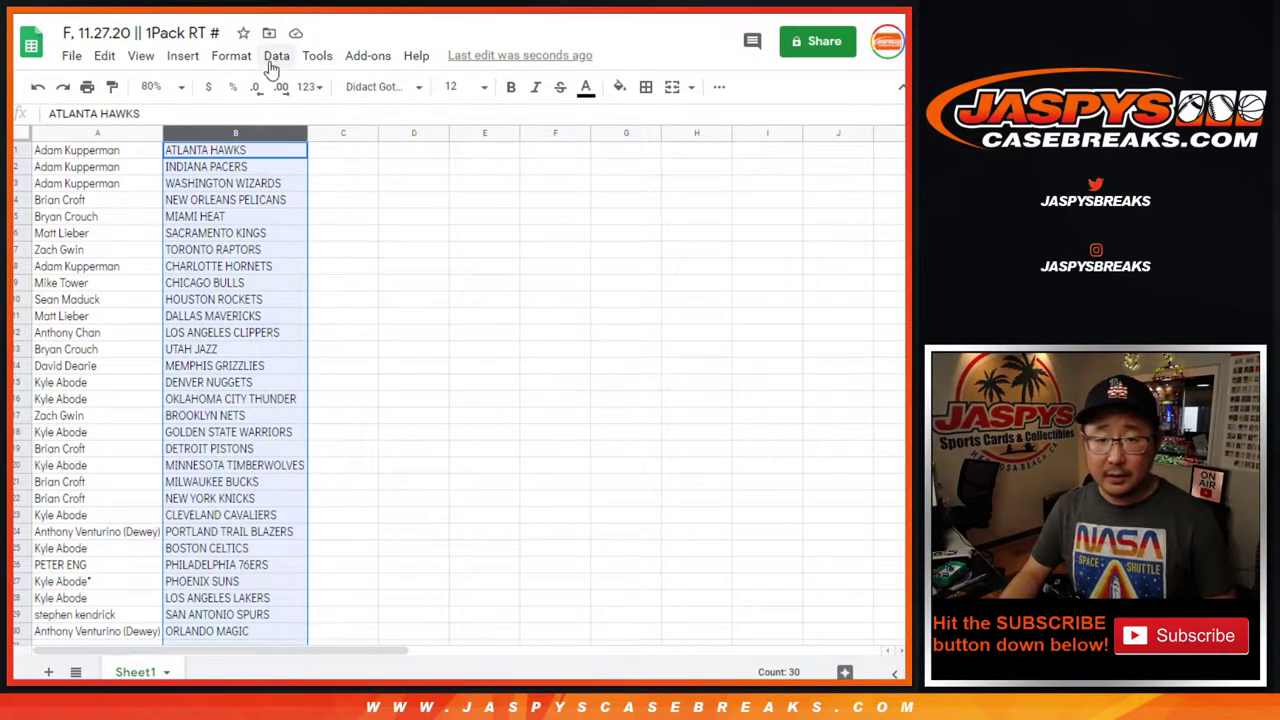
click(272, 57)
click(370, 86)
Give the list range A1:B30 all borders and centre alignment
click(118, 200)
key(ctrl+a)
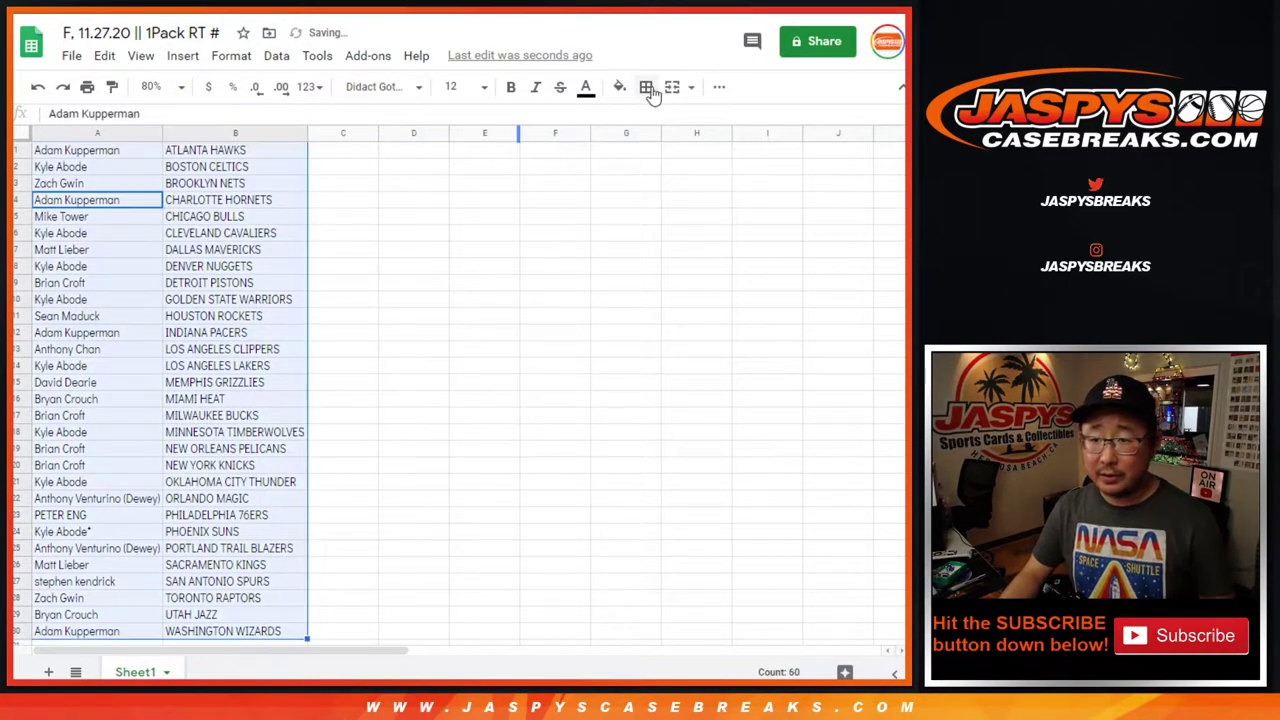
click(650, 92)
click(655, 122)
click(719, 87)
click(458, 119)
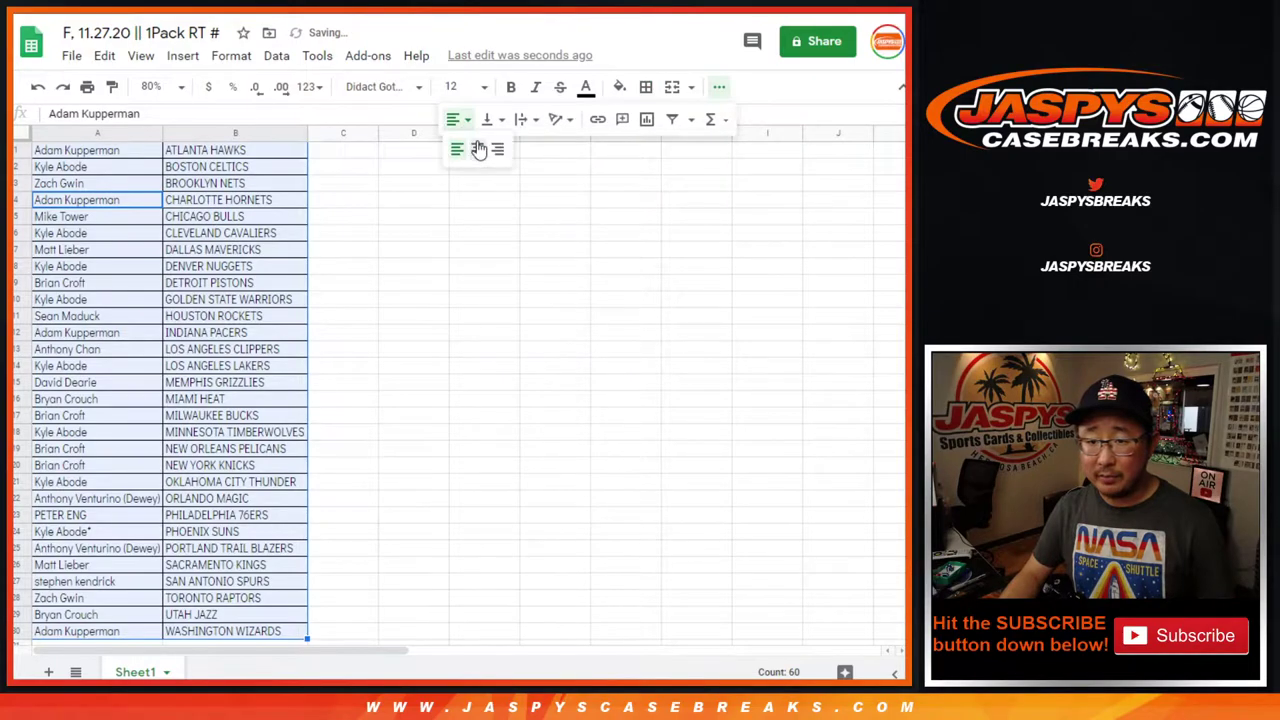
click(480, 148)
Append '125 || 2017-18 Panini Prizm Basketball (NBA)' to the document title
click(212, 33)
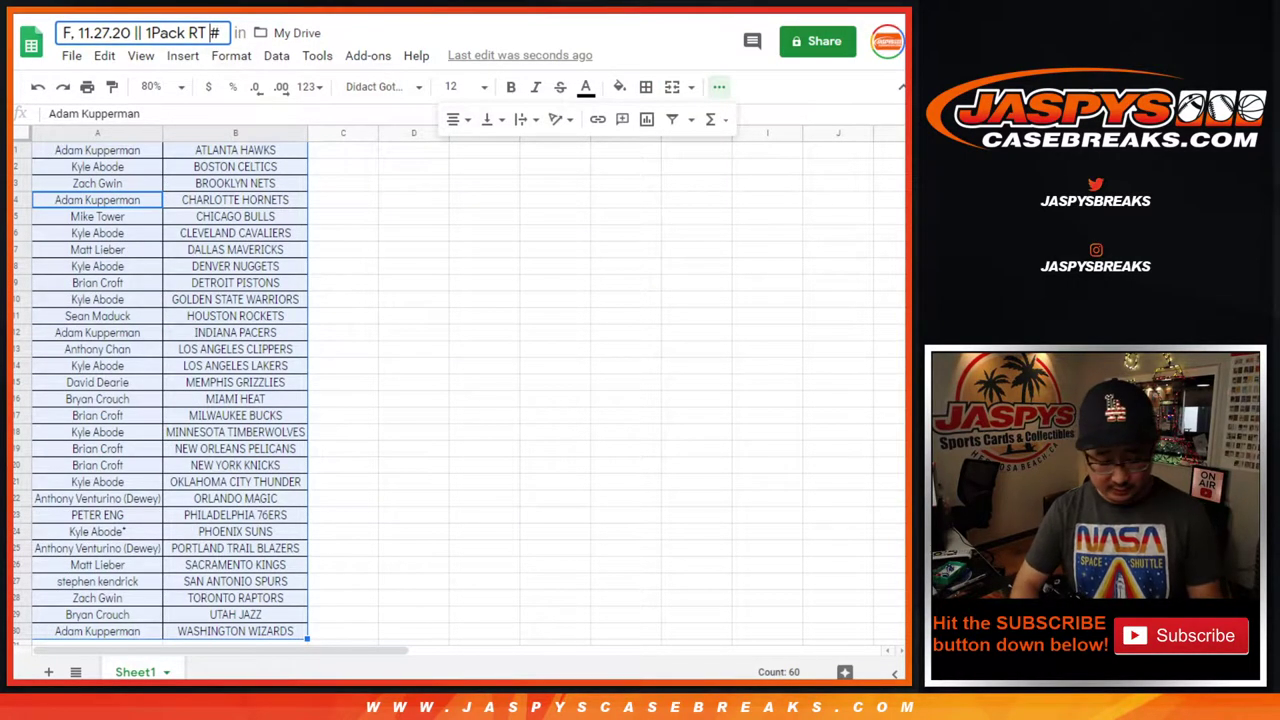
text(125 ||)
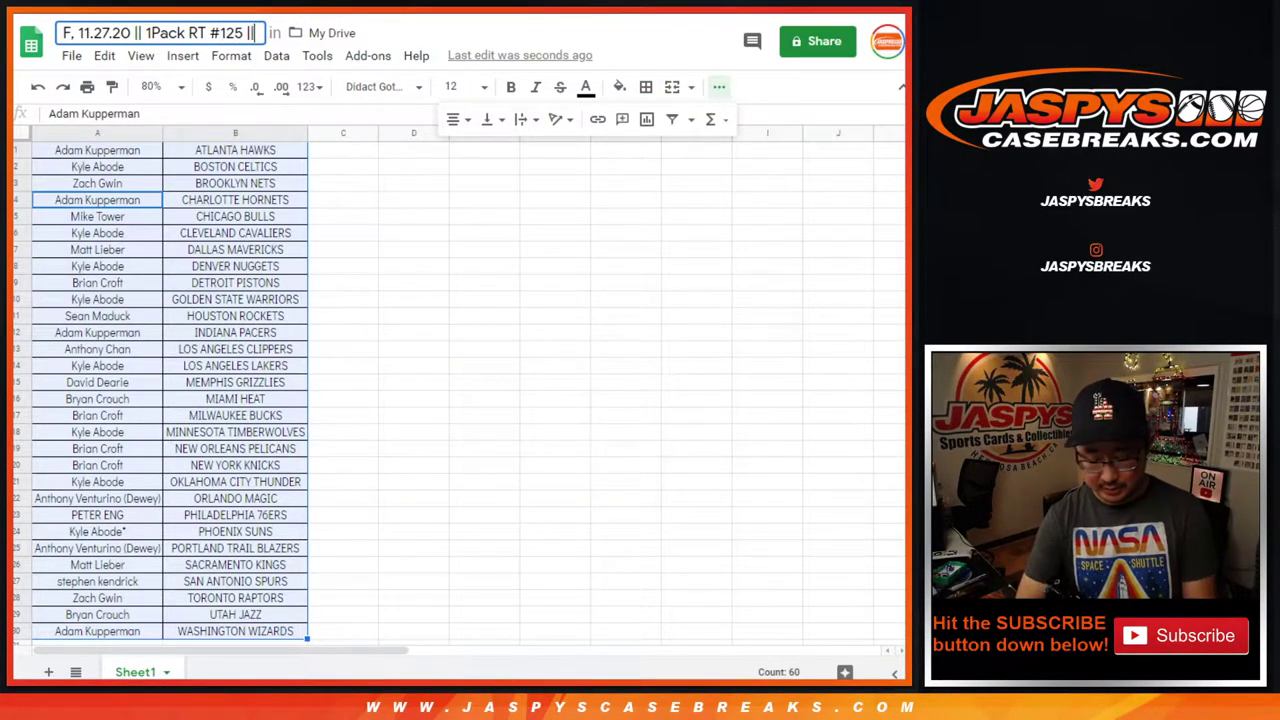
text( 2017-18 Pani)
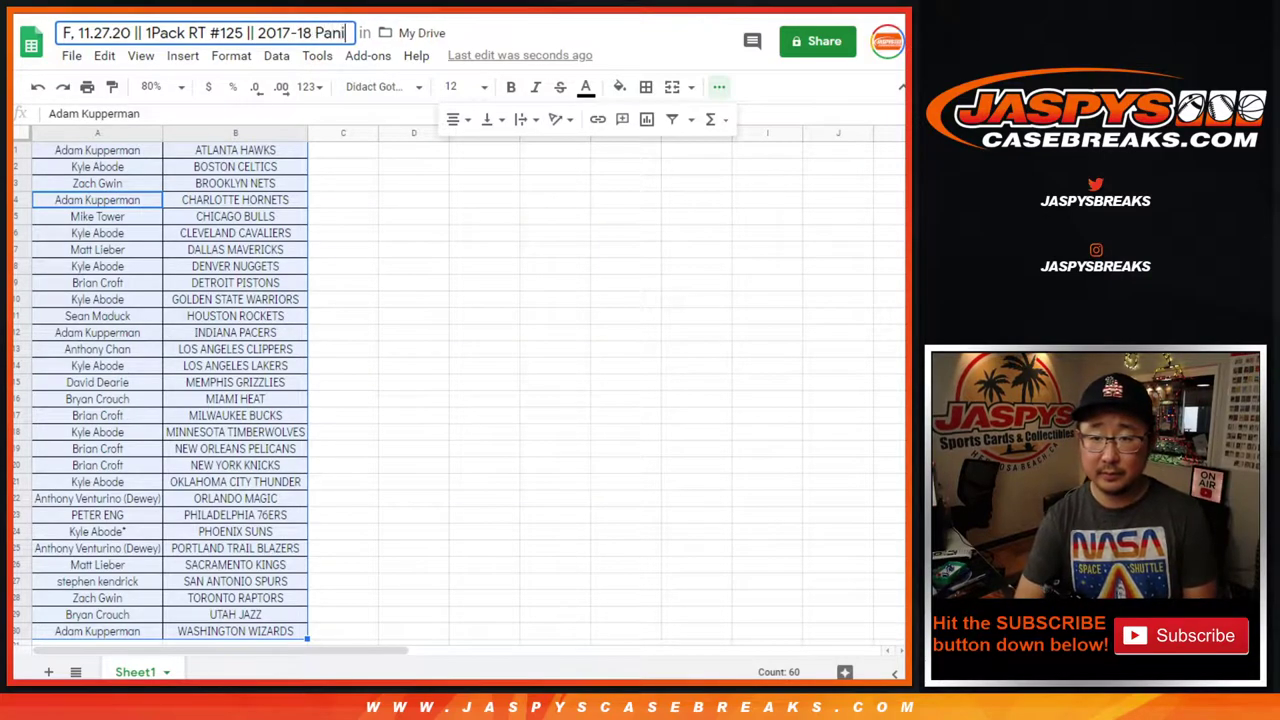
text(ni Prizm )
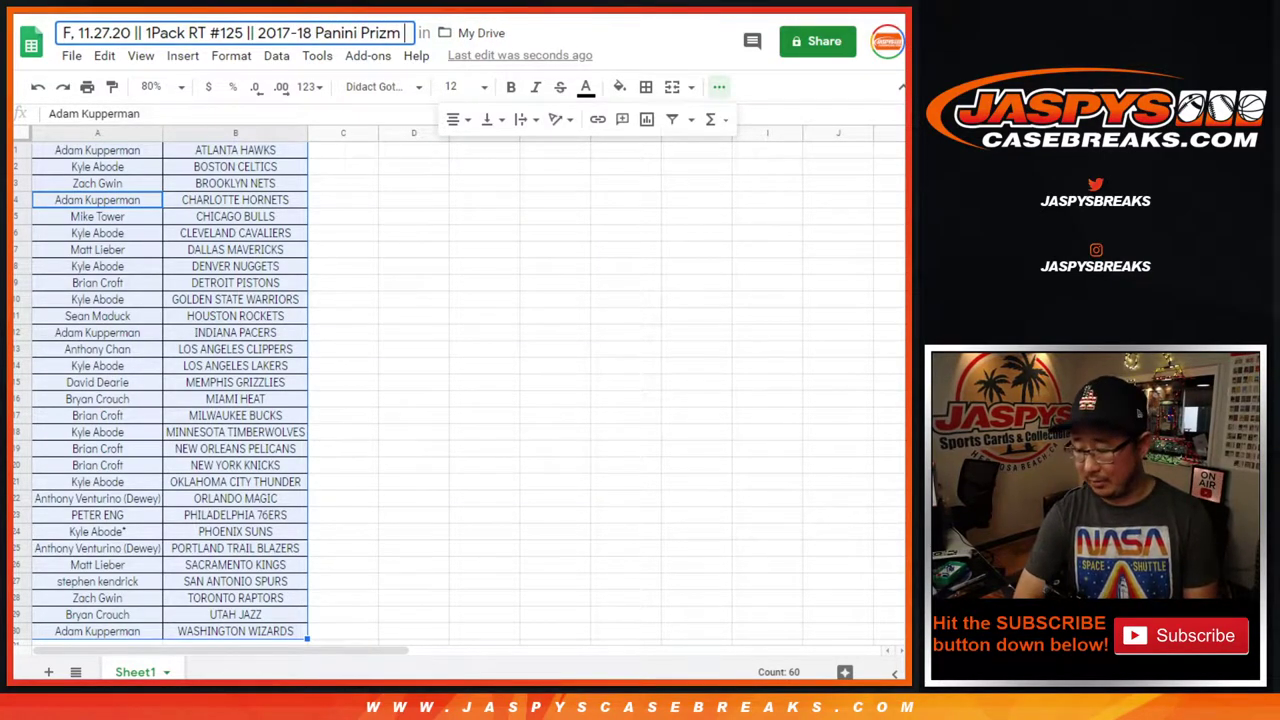
text(Basketball (NBA))
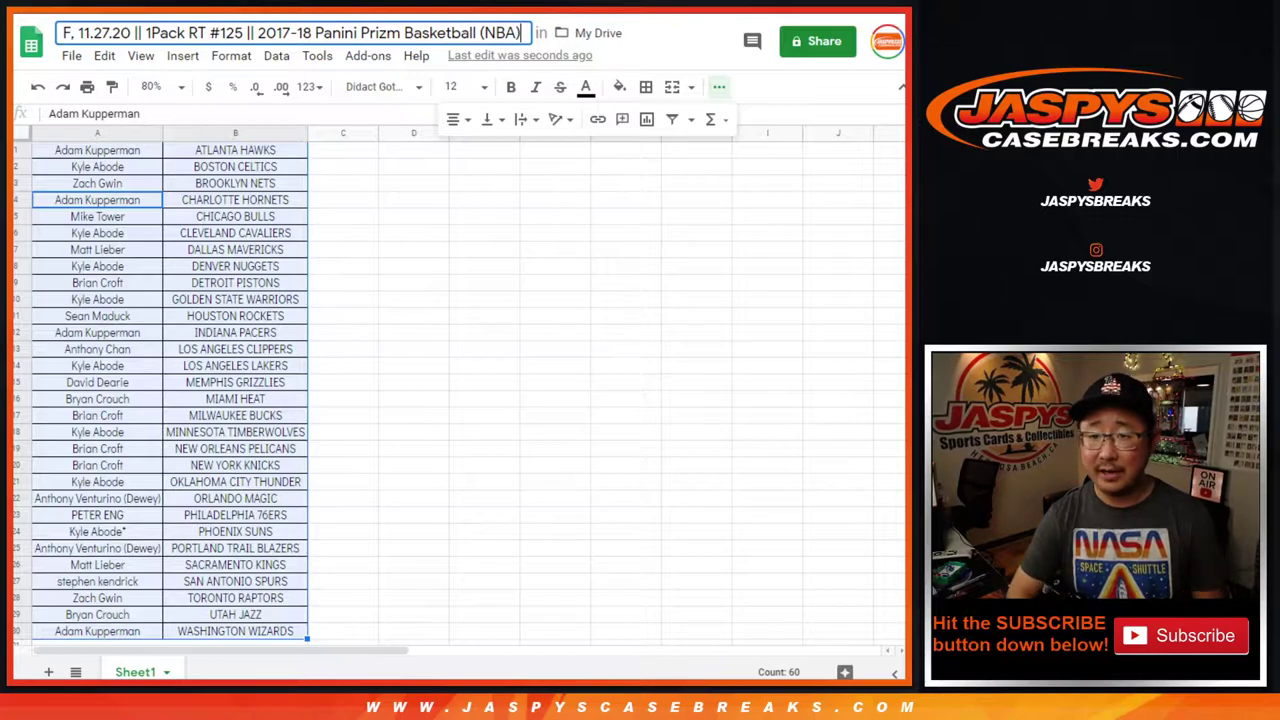
key(Return)
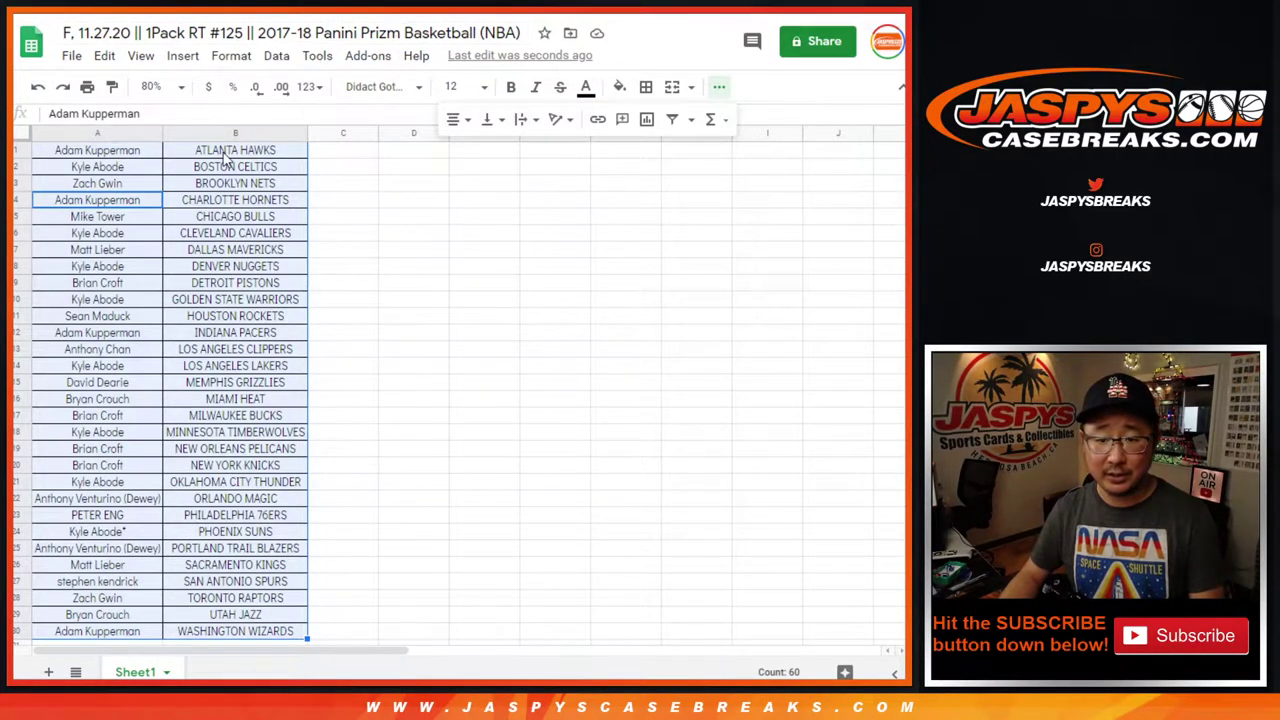
Print the sheet in portrait orientation with the workbook title as a header
click(87, 86)
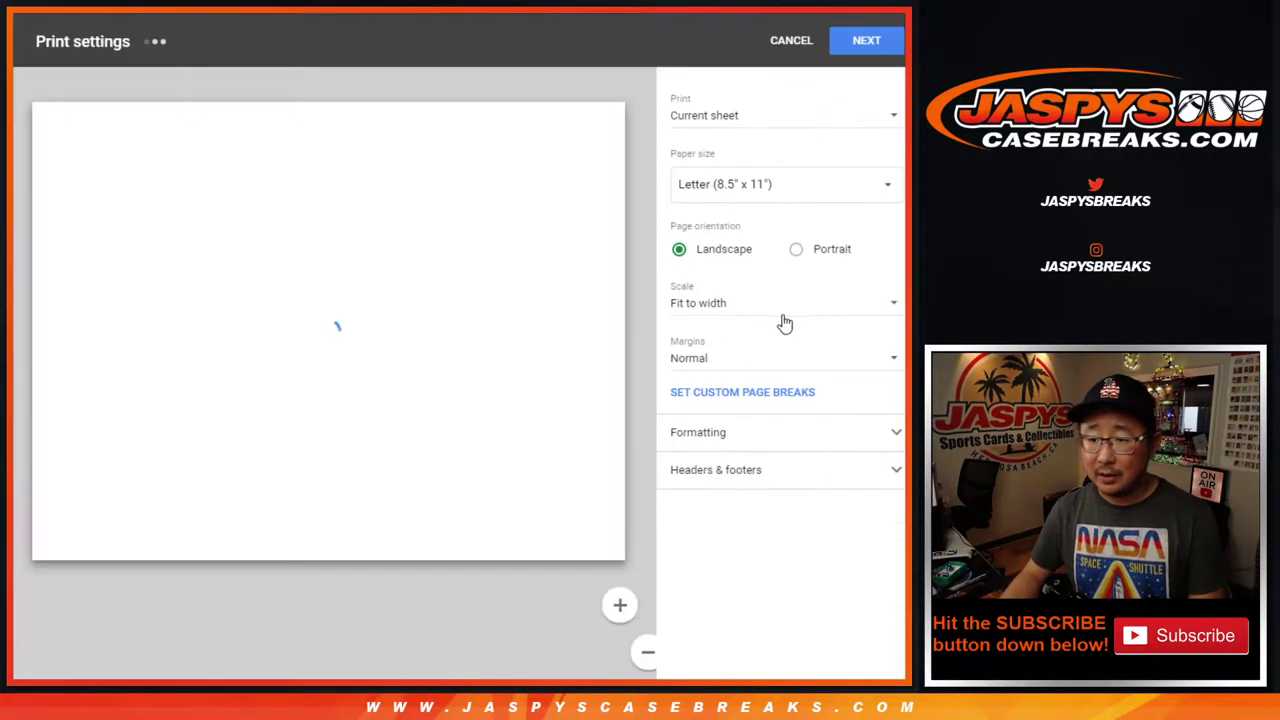
click(818, 249)
click(709, 478)
click(720, 537)
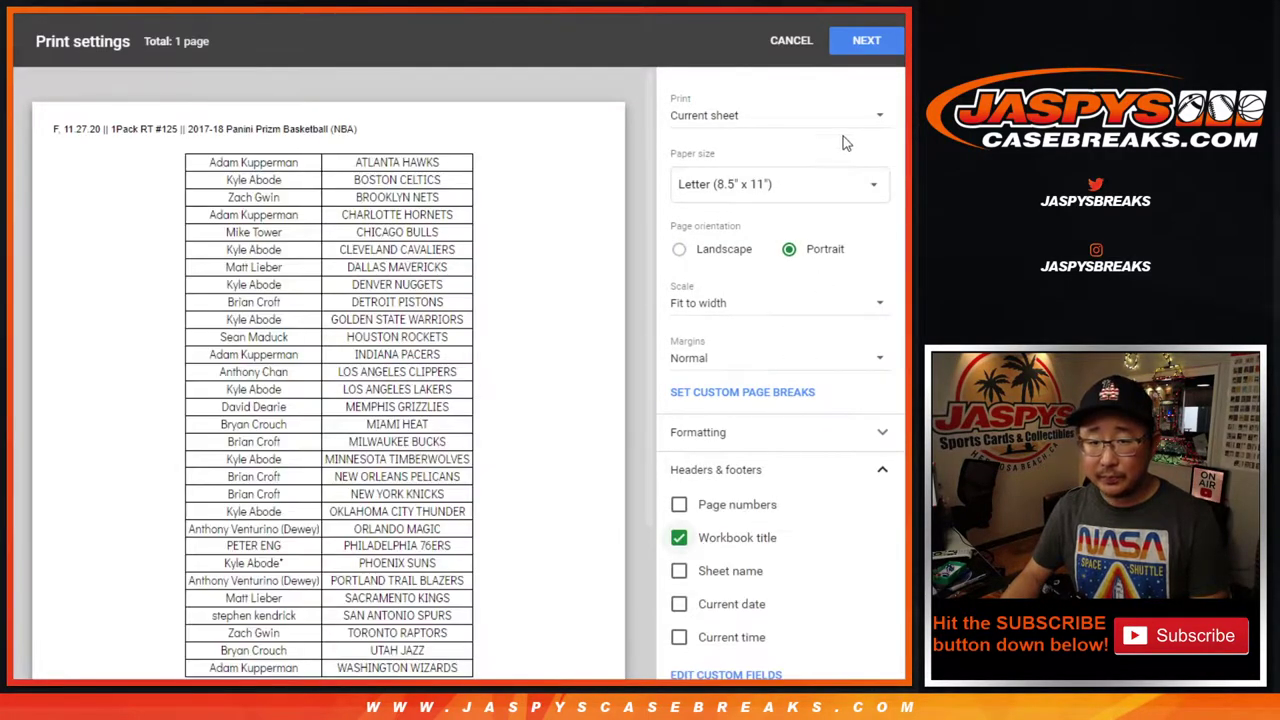
click(866, 40)
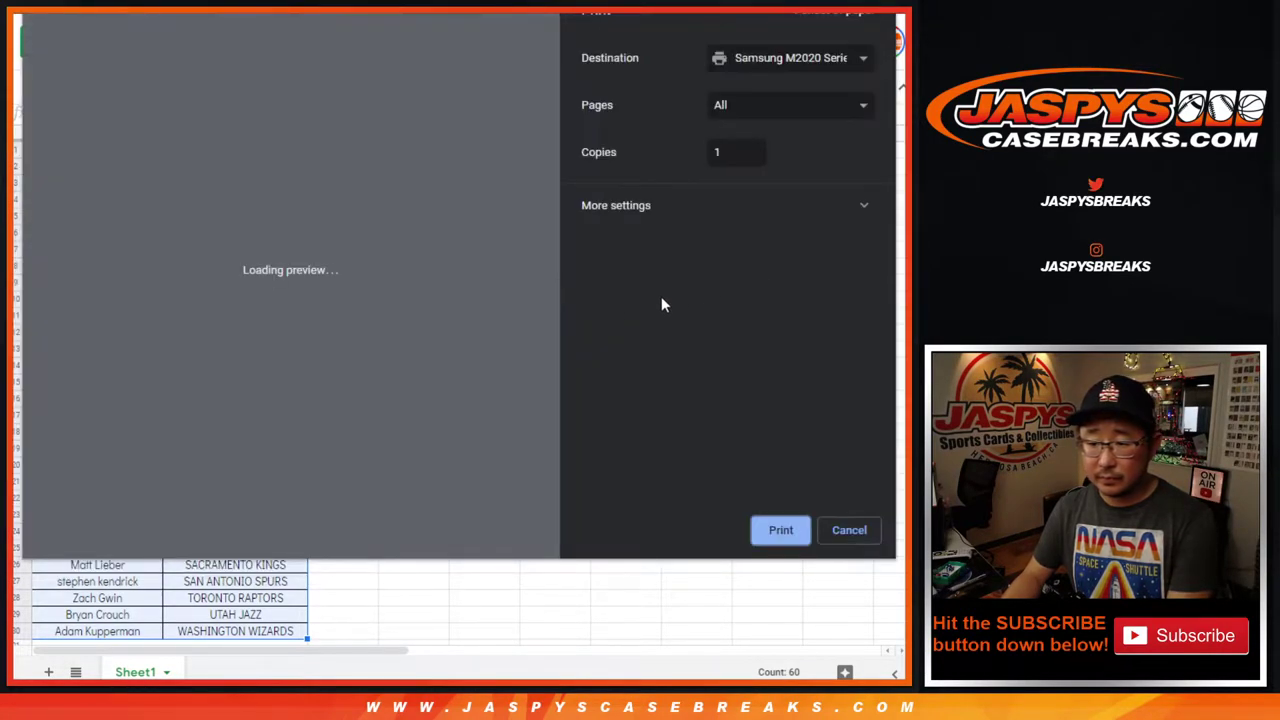
key(Return)
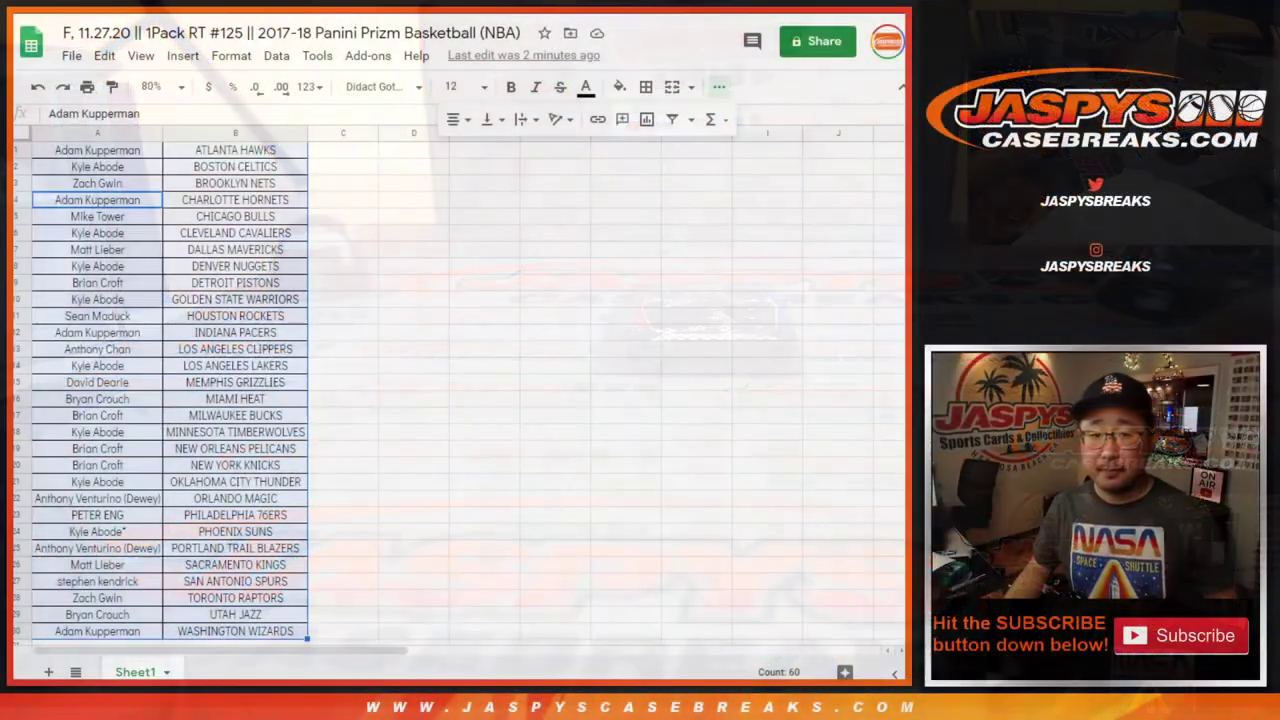
Copy names A1:A30 and paste them into the List Randomizer box
scroll(145, 176, down, 5)
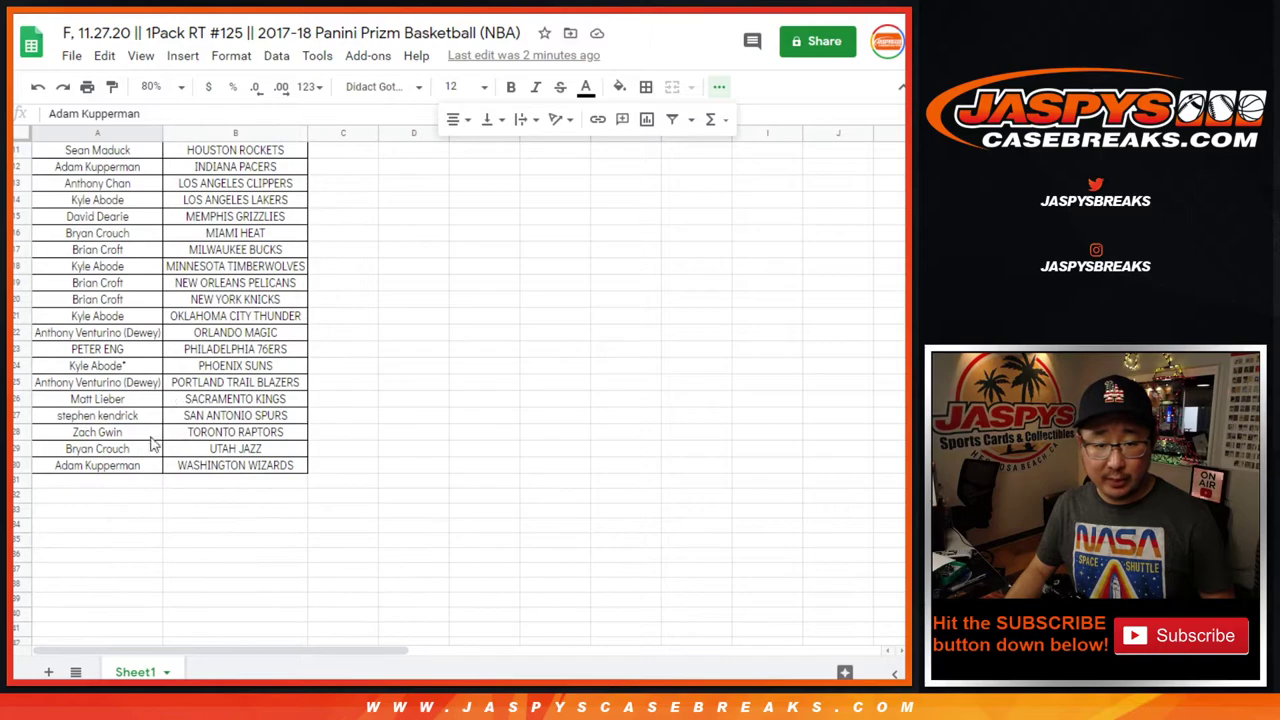
shift+click(134, 466)
scroll(418, 390, up, 5)
key(ctrl+c)
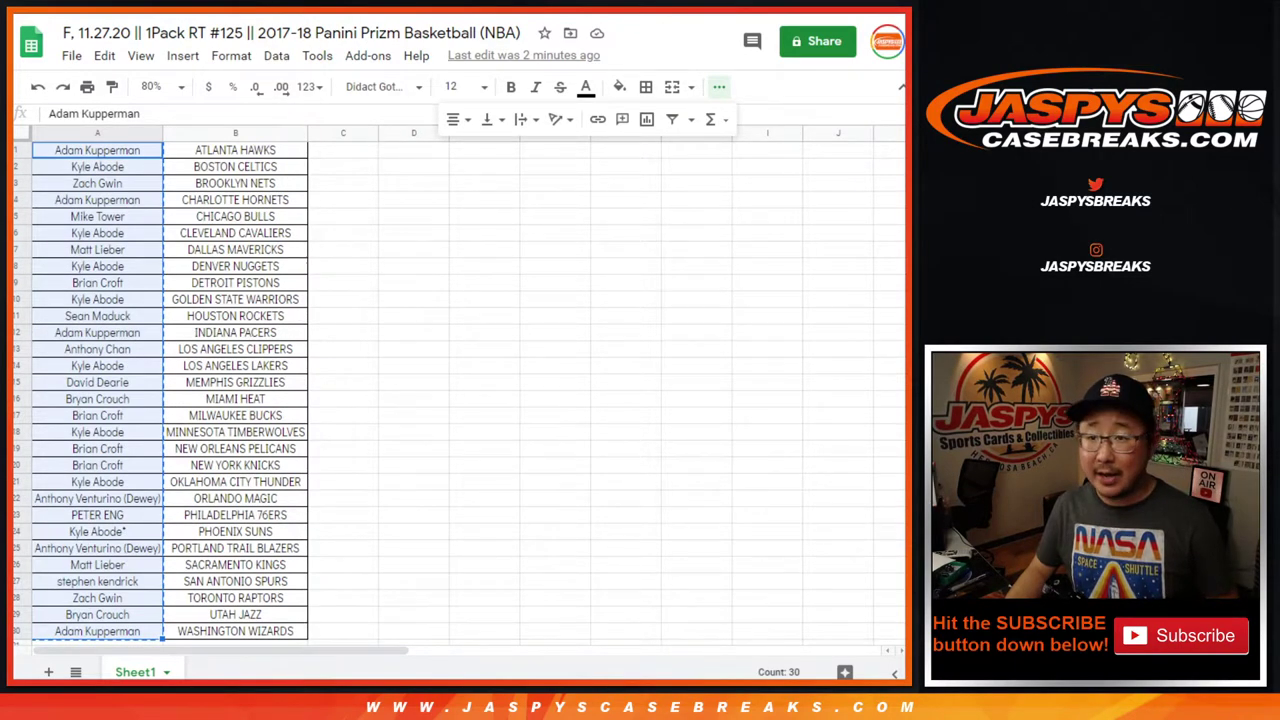
key(ctrl+Tab)
click(386, 366)
key(ctrl+v)
Highlight the 'win 4 spots' wording on the break product page, then return to the Dice Roller
scroll(430, 330, up, 8)
scroll(430, 330, up, 1)
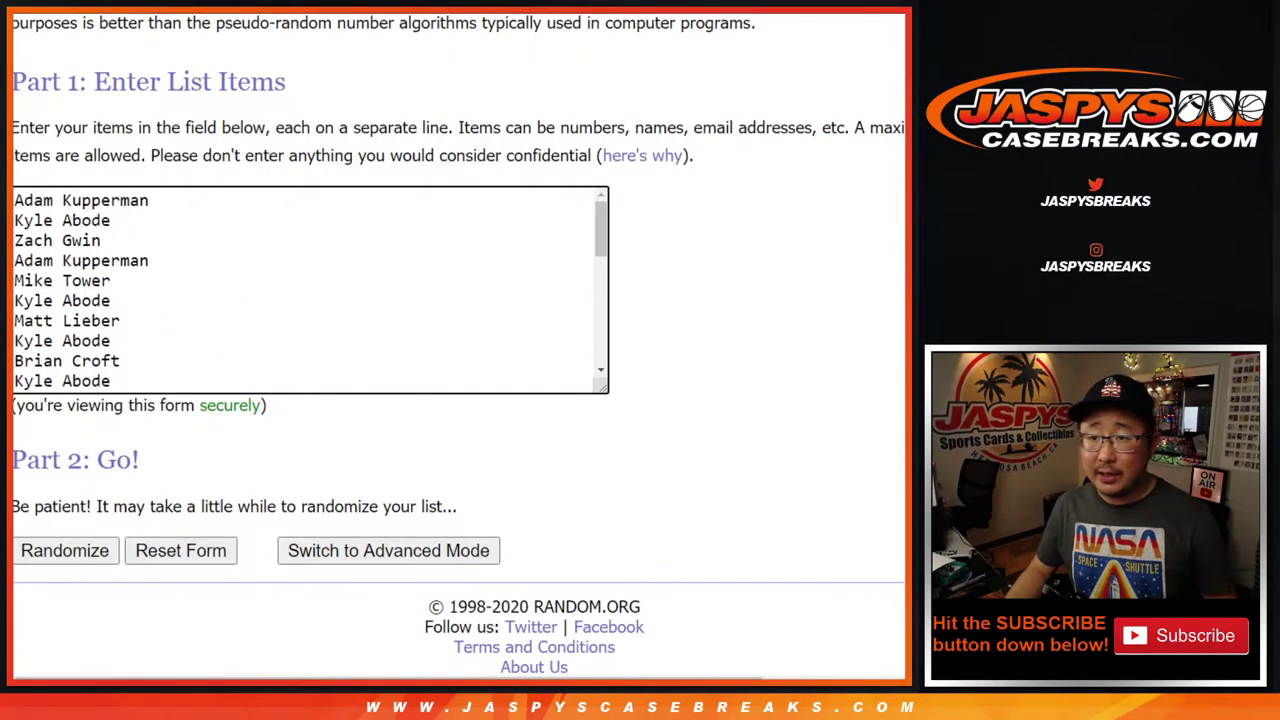
key(ctrl+Tab)
key(ctrl+Tab)
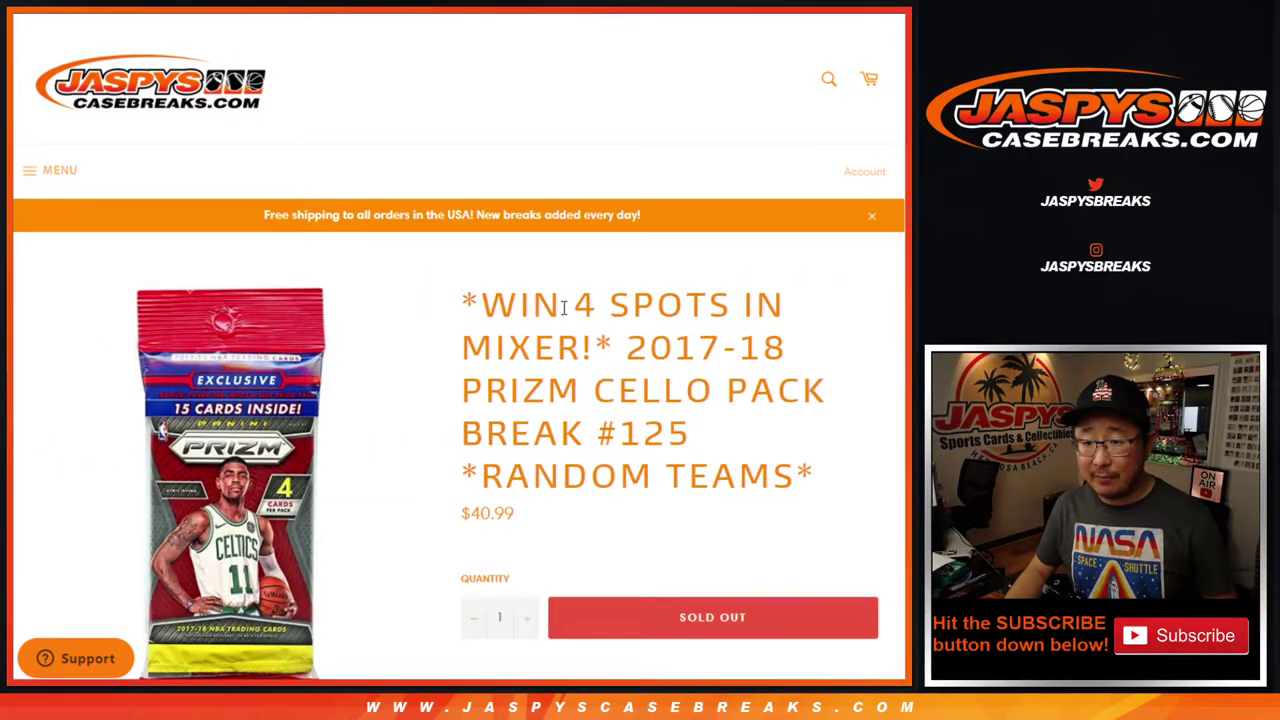
drag(564, 306, 622, 306)
key(ctrl+shift+Tab)
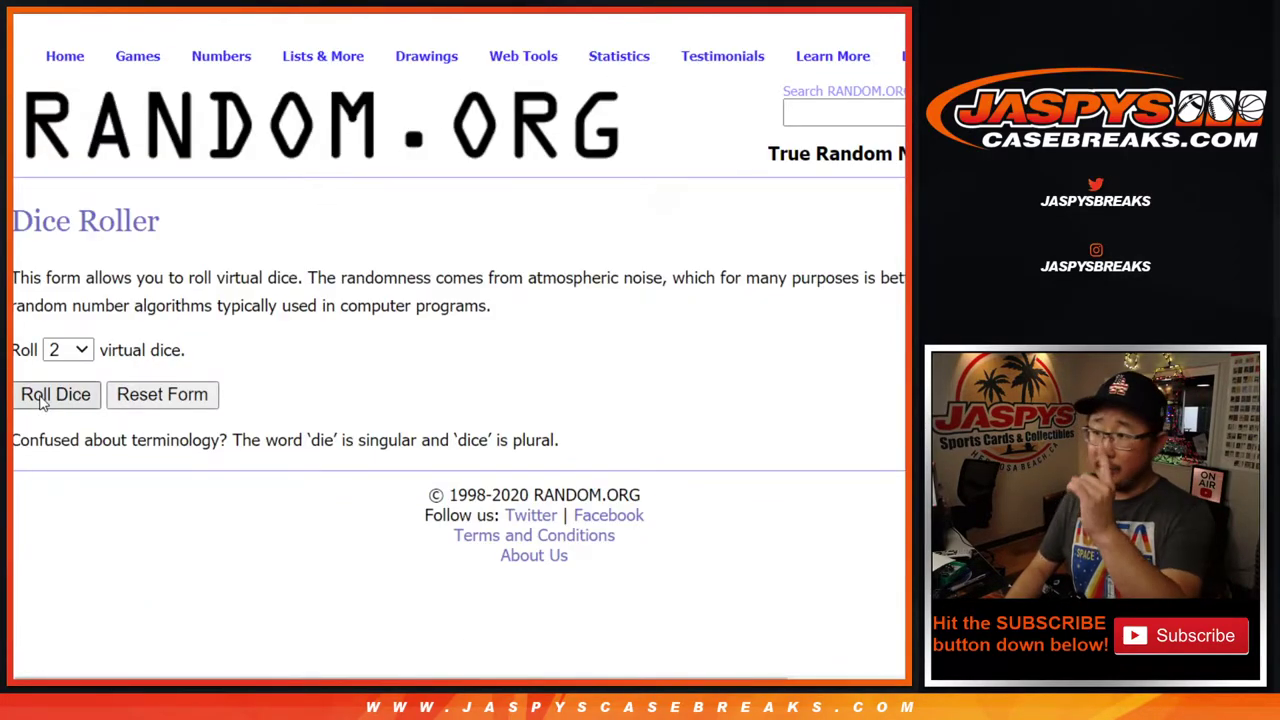
Roll two dice for a total of 7 and randomize the 30-name list seven times
click(42, 396)
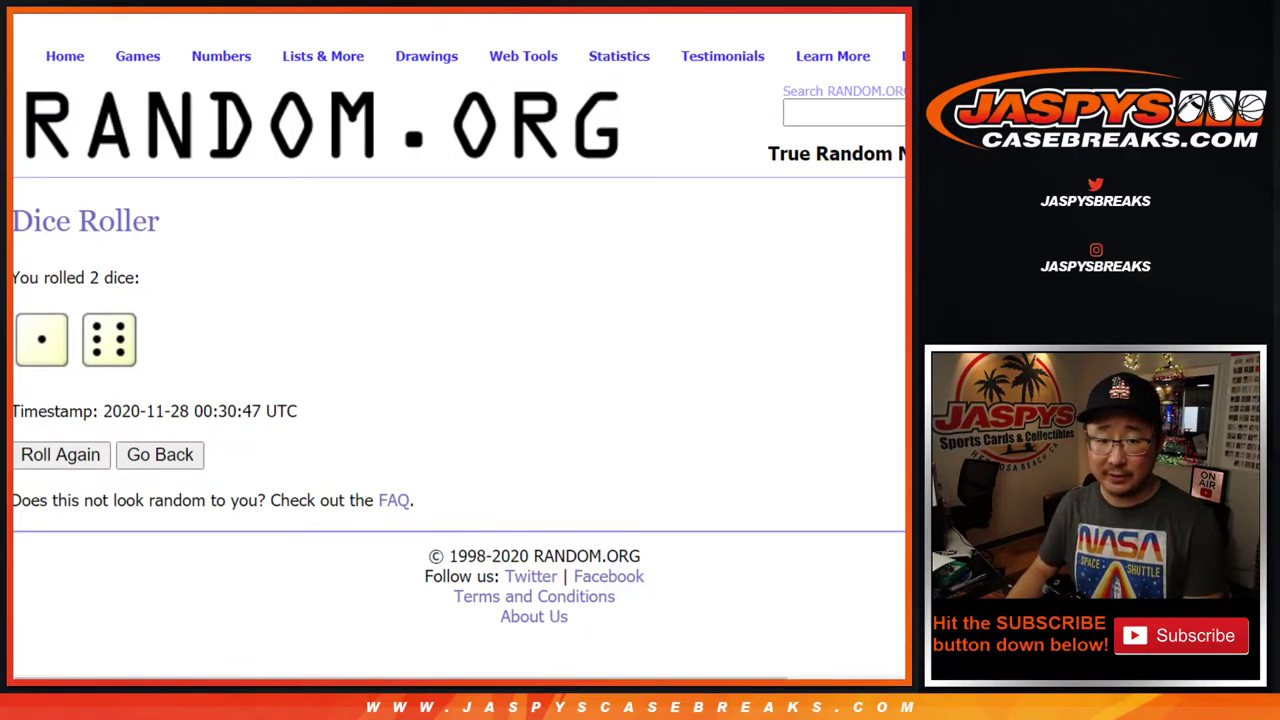
key(ctrl+Tab)
click(34, 520)
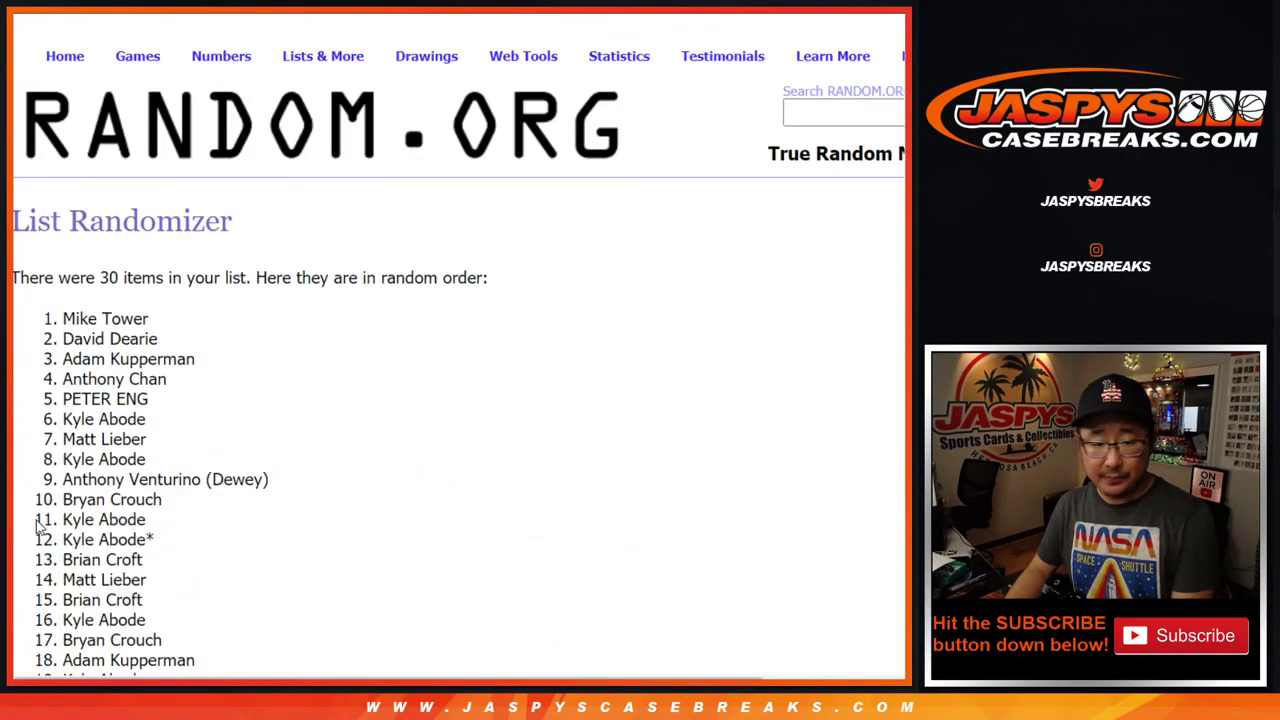
scroll(37, 527, down, 5)
click(37, 520)
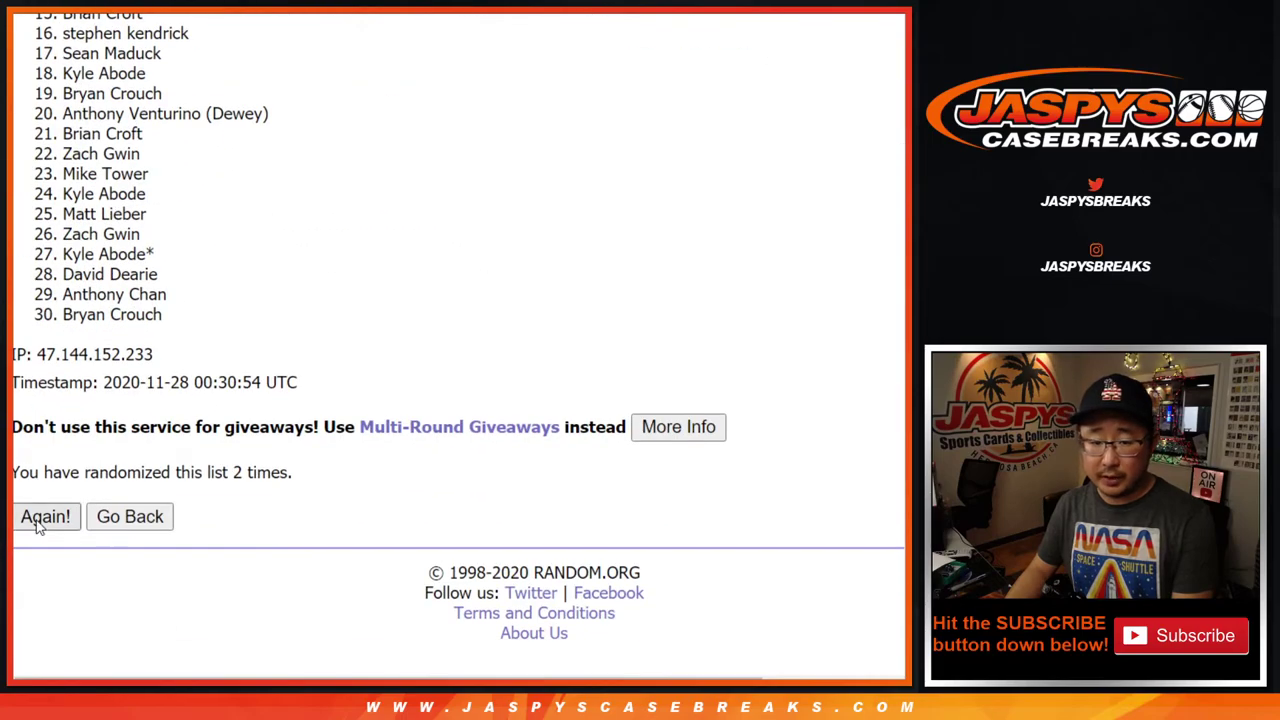
click(37, 520)
click(37, 520)
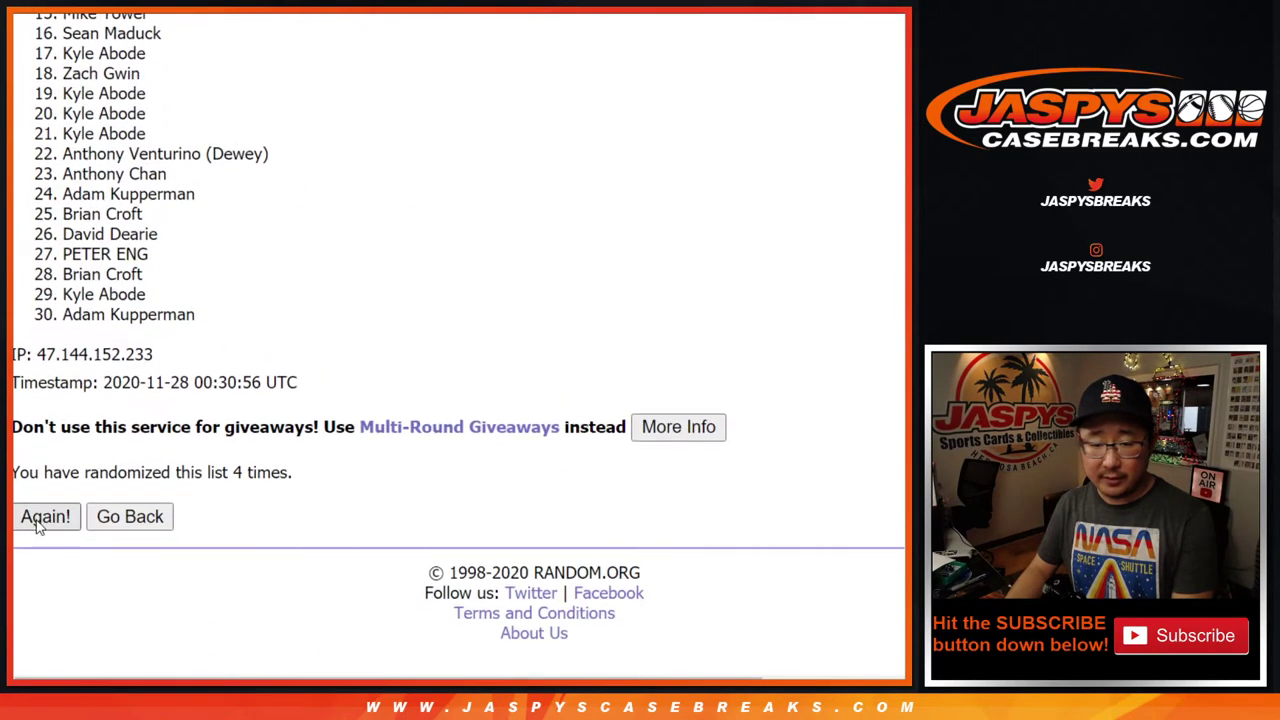
click(37, 520)
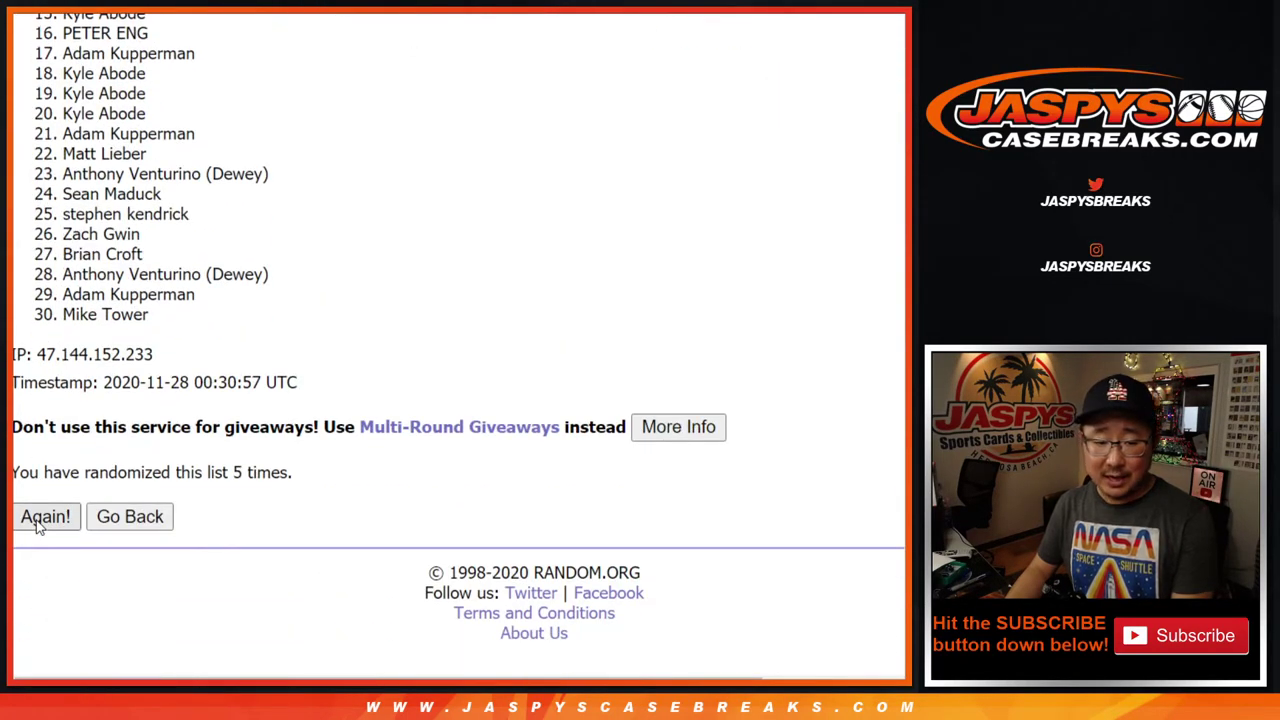
click(37, 522)
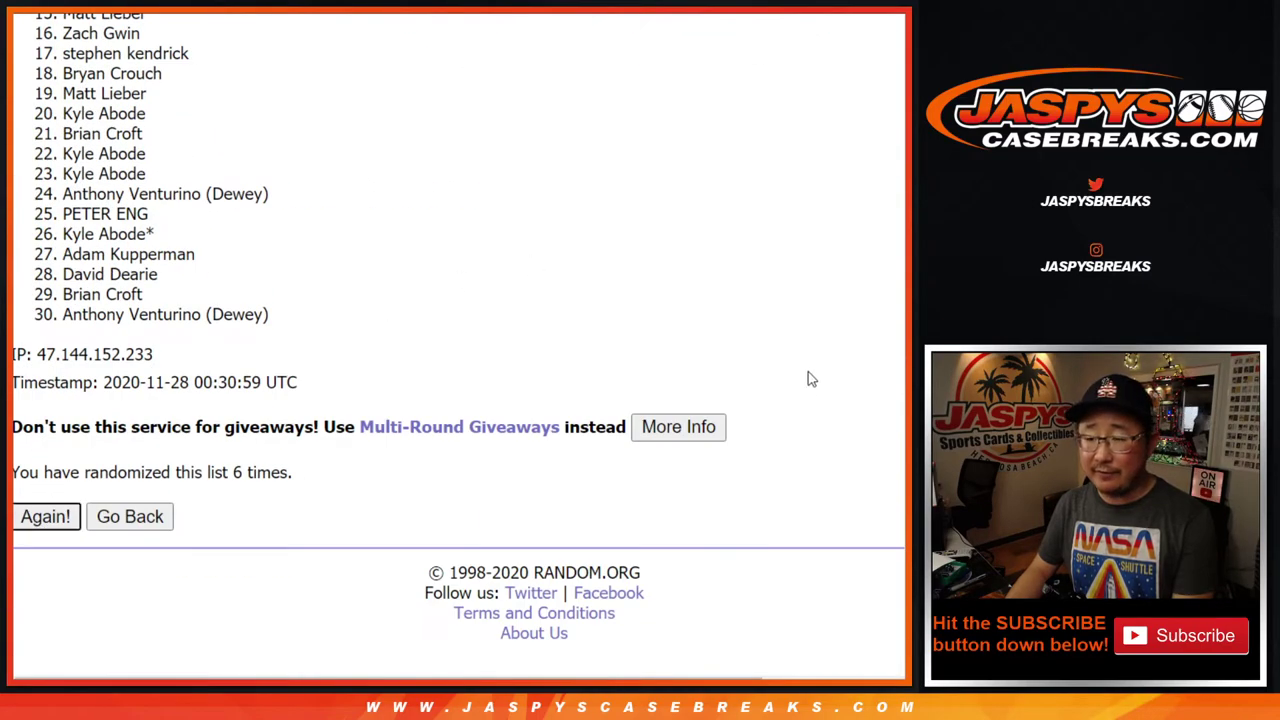
key(Return)
Scroll to the top of the seven-times-randomized results and highlight names 1 through 4
scroll(459, 335, up, 3)
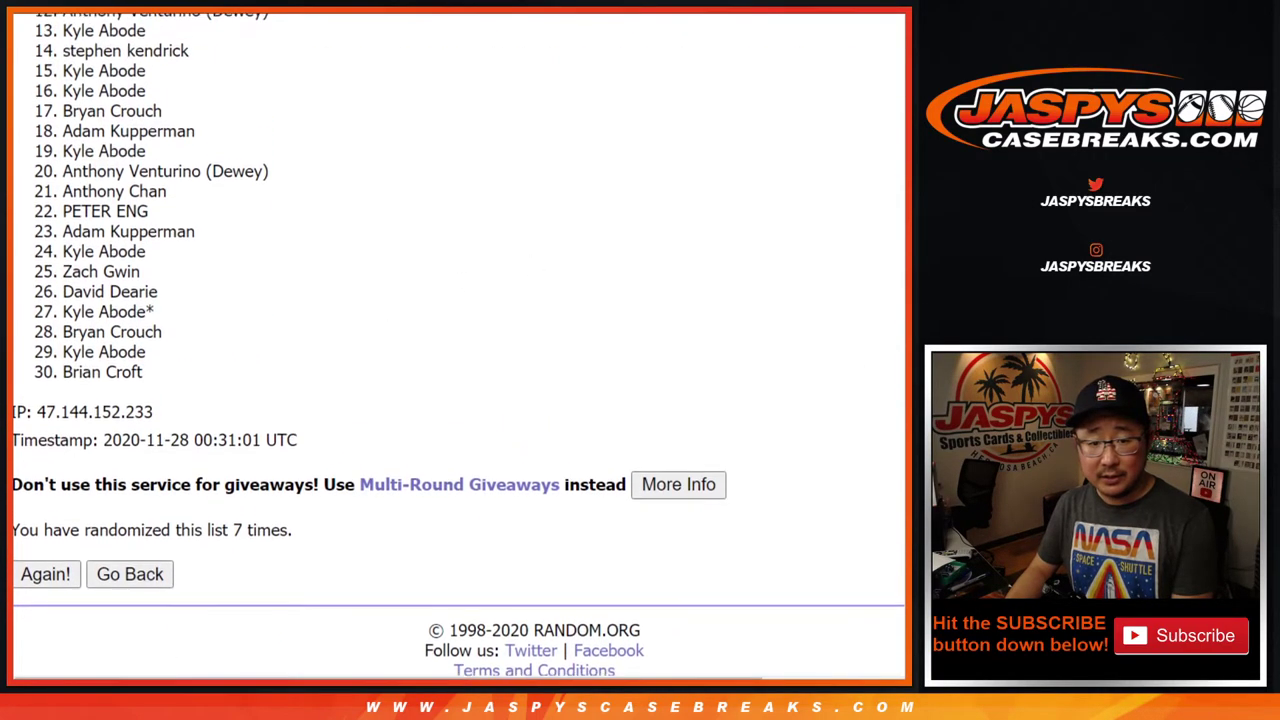
scroll(459, 335, up, 2)
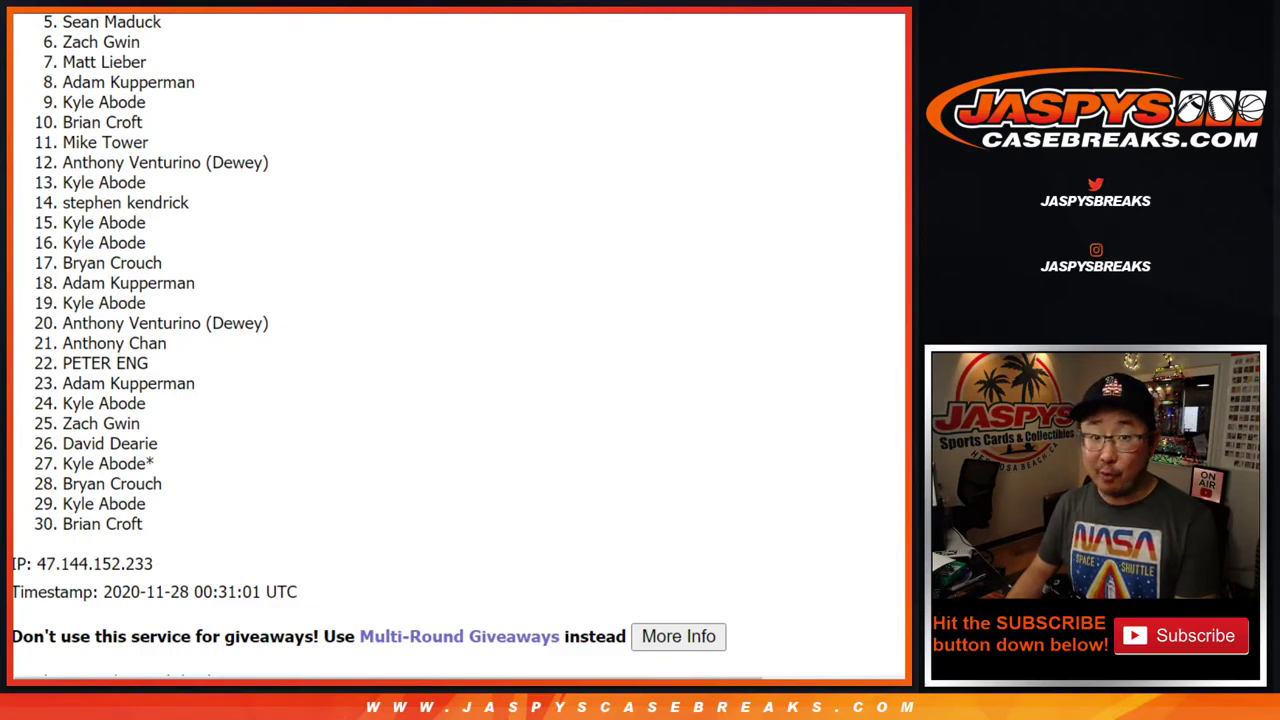
scroll(370, 340, up, 2)
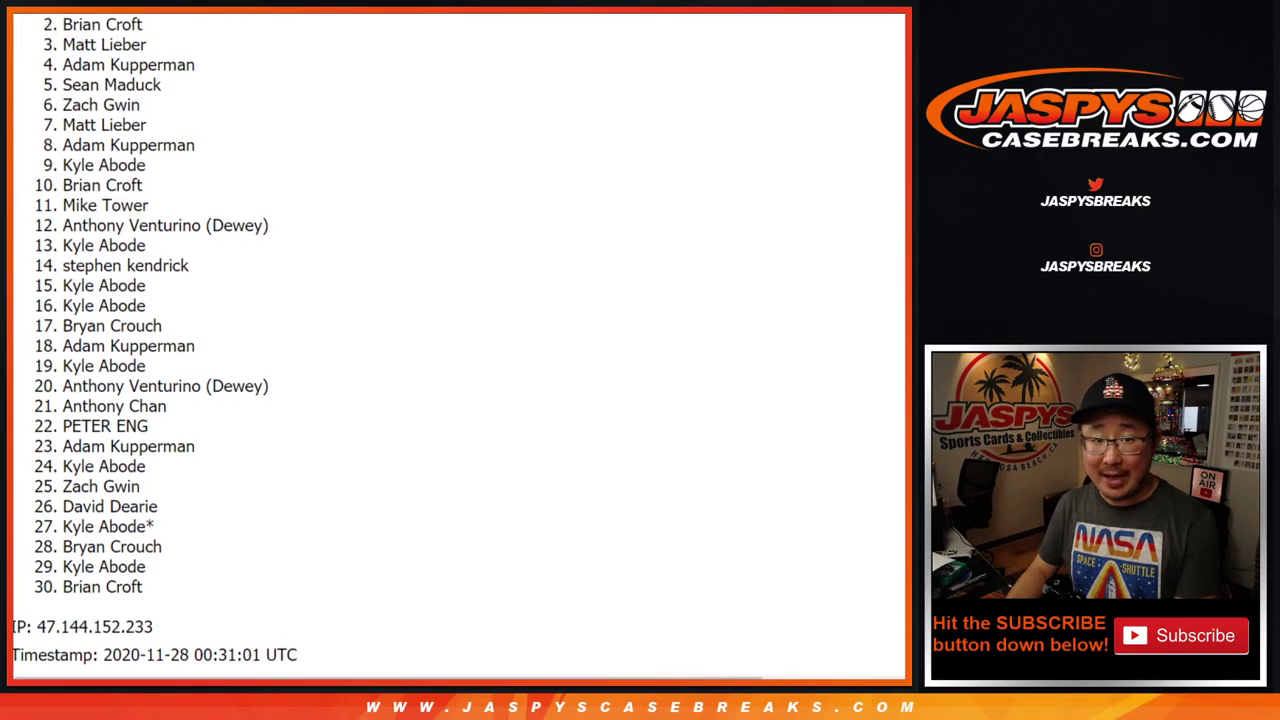
scroll(370, 340, up, 1)
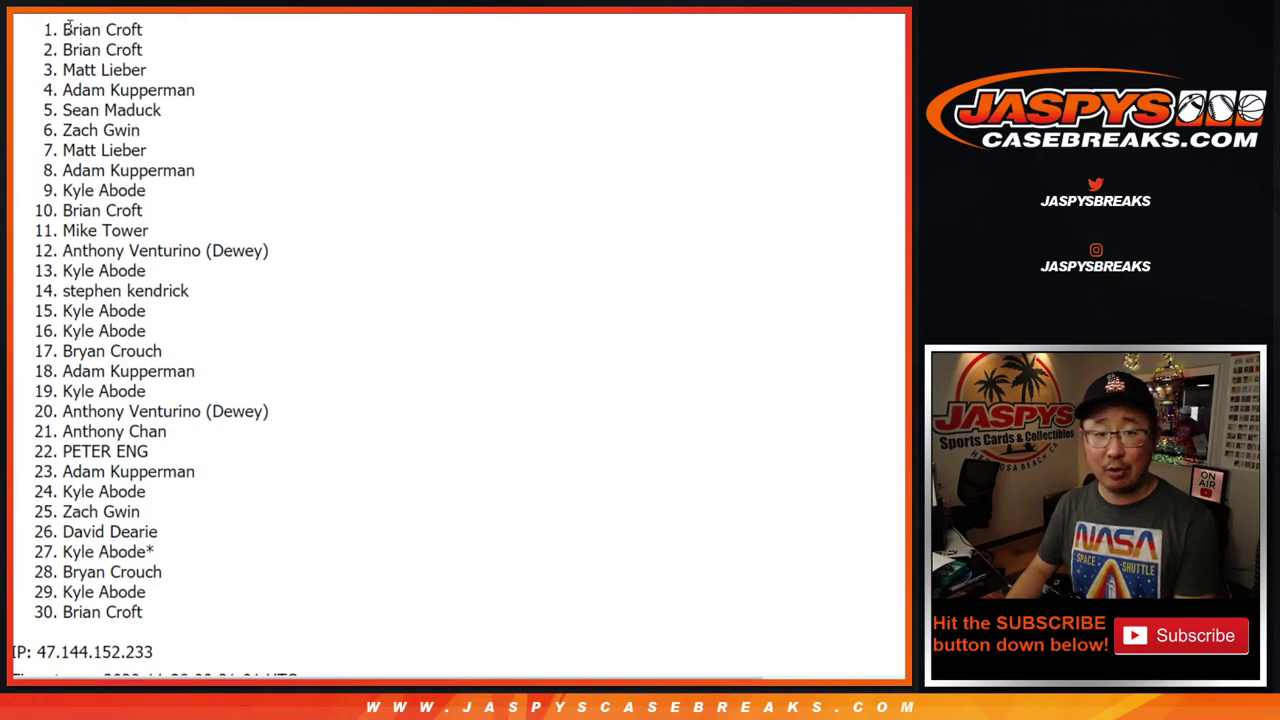
drag(66, 26, 206, 98)
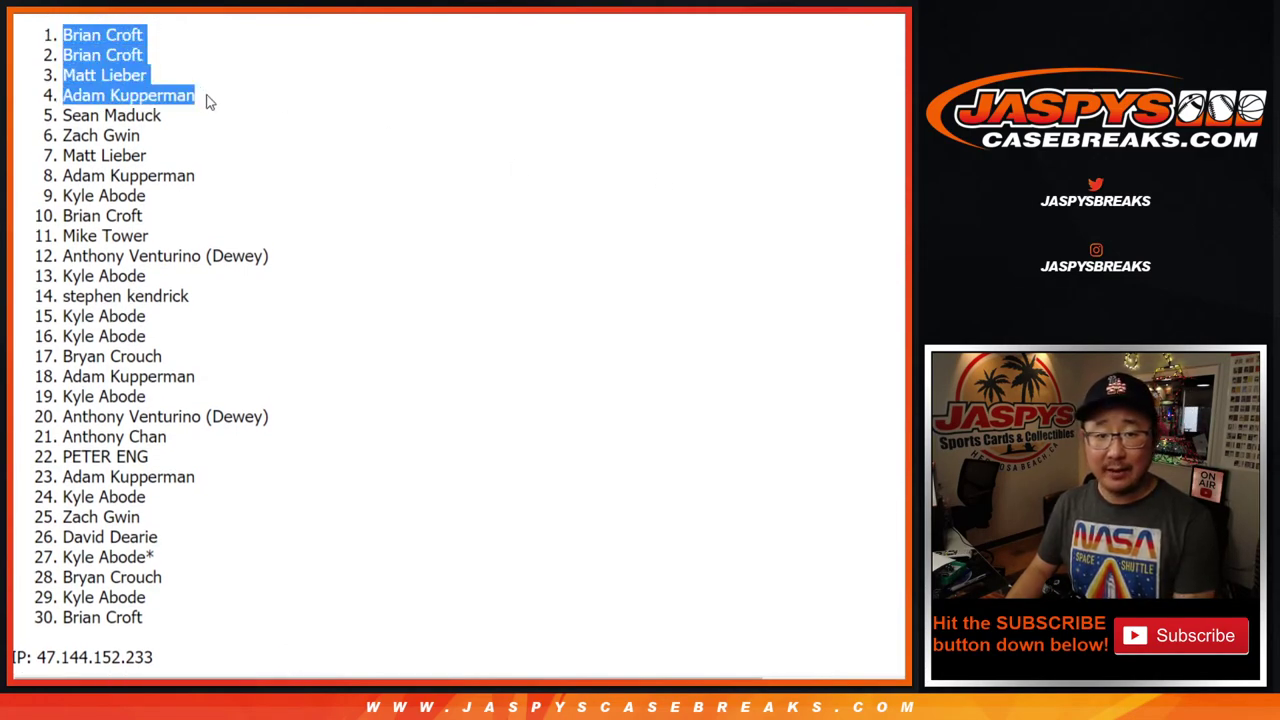